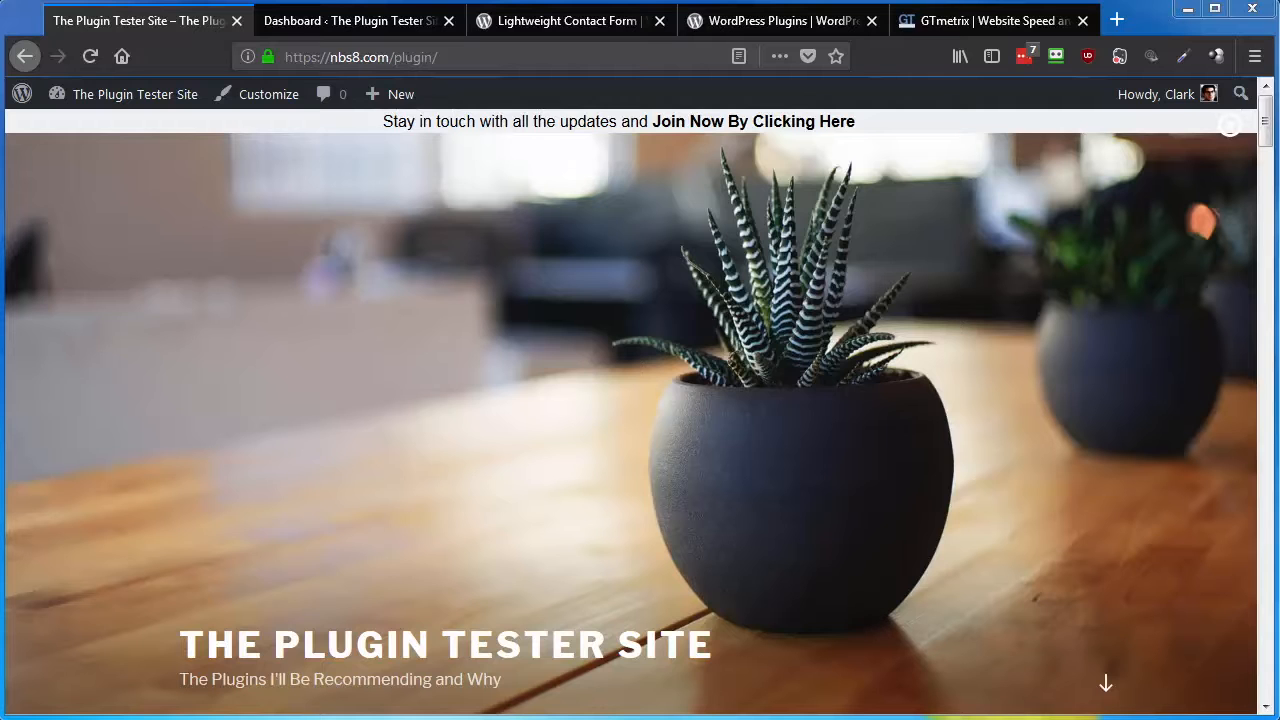
Search the WordPress.org plugin directory for "contact form" and browse the listed plugins.
{"action": "left_click", "coordinate": [735, 20]}
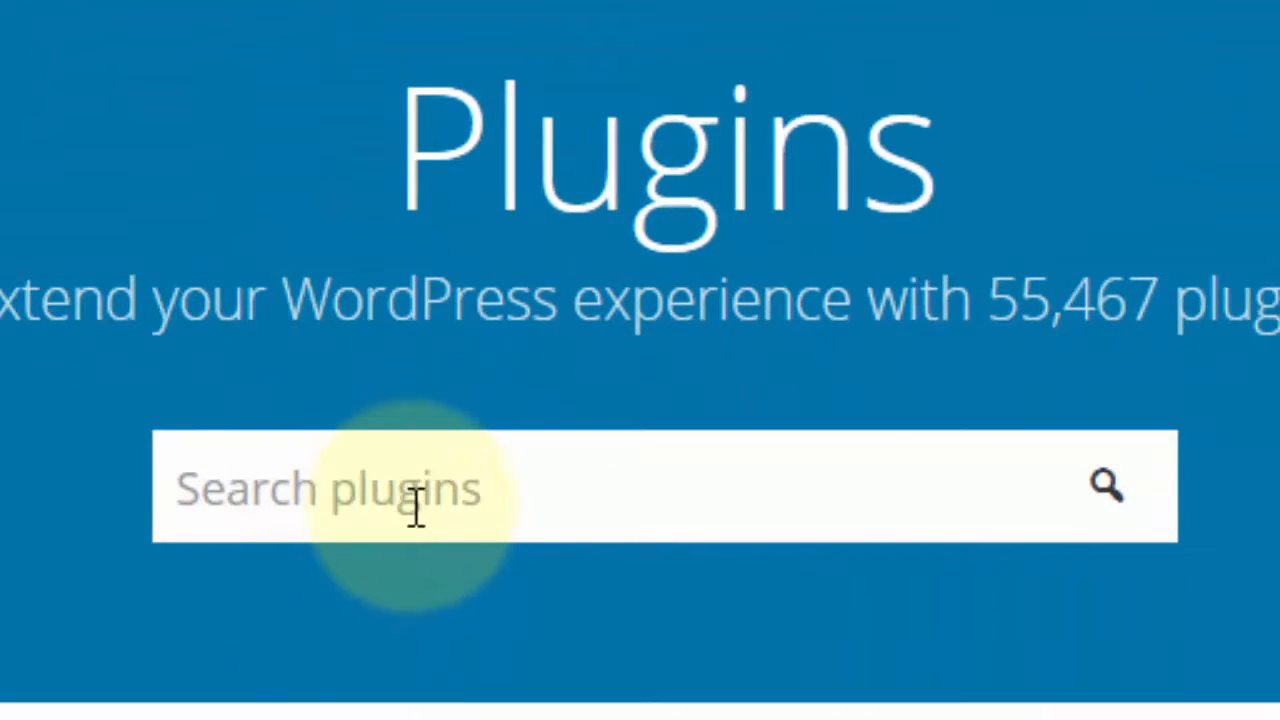
{"action": "left_click", "coordinate": [405, 507]}
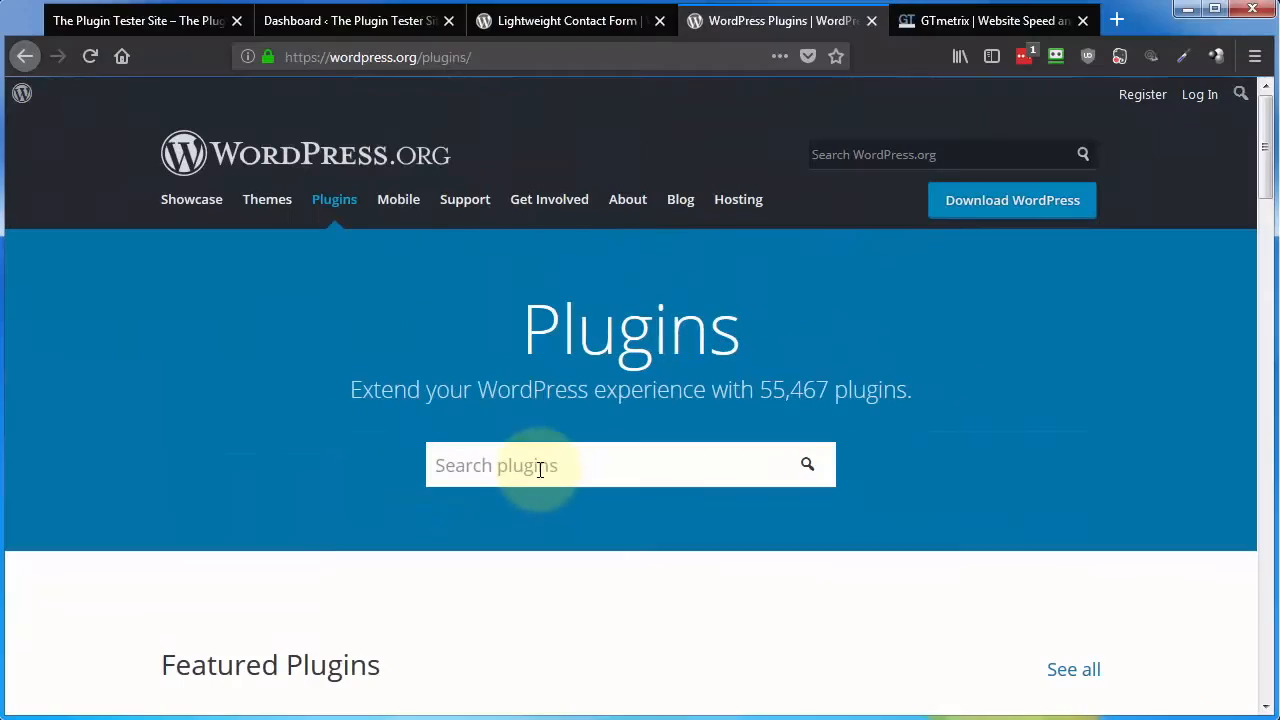
{"action": "type", "text": "contact form"}
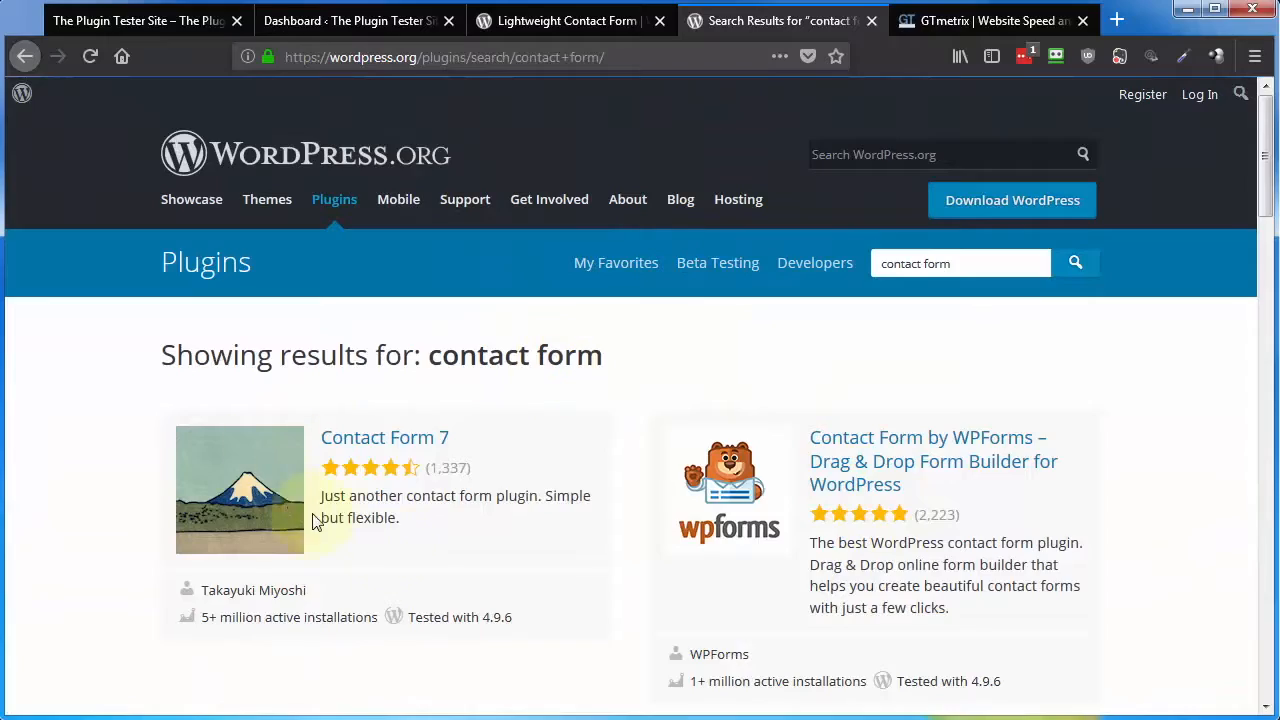
{"action": "scroll", "coordinate": [528, 594], "scroll_direction": "down", "scroll_amount": 5}
{"action": "scroll", "coordinate": [530, 594], "scroll_direction": "down", "scroll_amount": 10}
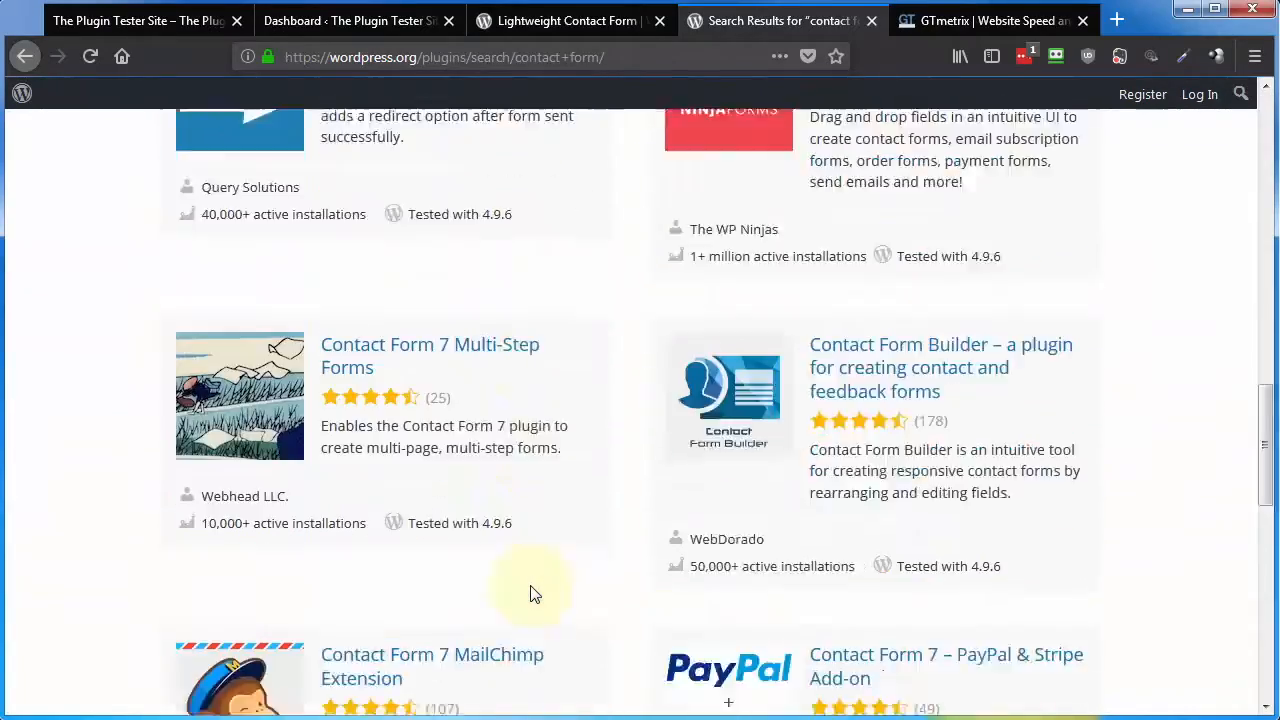
{"action": "scroll", "coordinate": [532, 594], "scroll_direction": "up", "scroll_amount": 5}
{"action": "scroll", "coordinate": [530, 594], "scroll_direction": "up", "scroll_amount": 5}
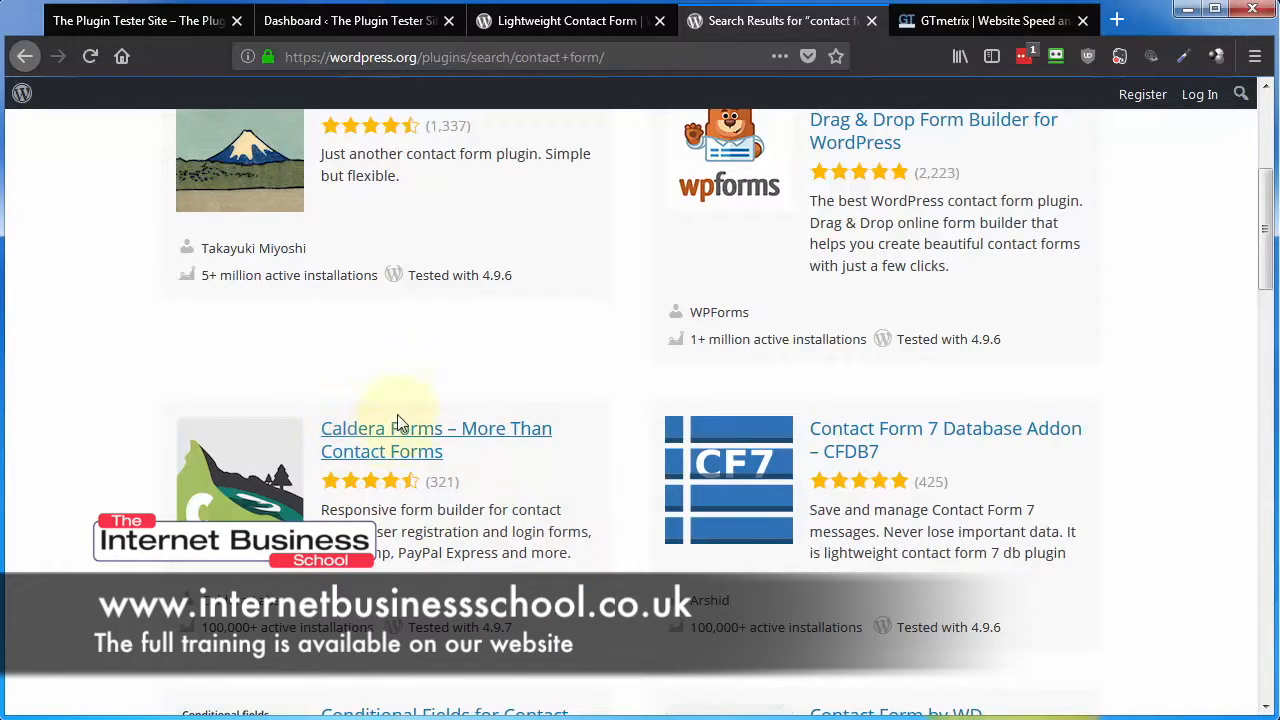
{"action": "scroll", "coordinate": [533, 578], "scroll_direction": "up", "scroll_amount": 5}
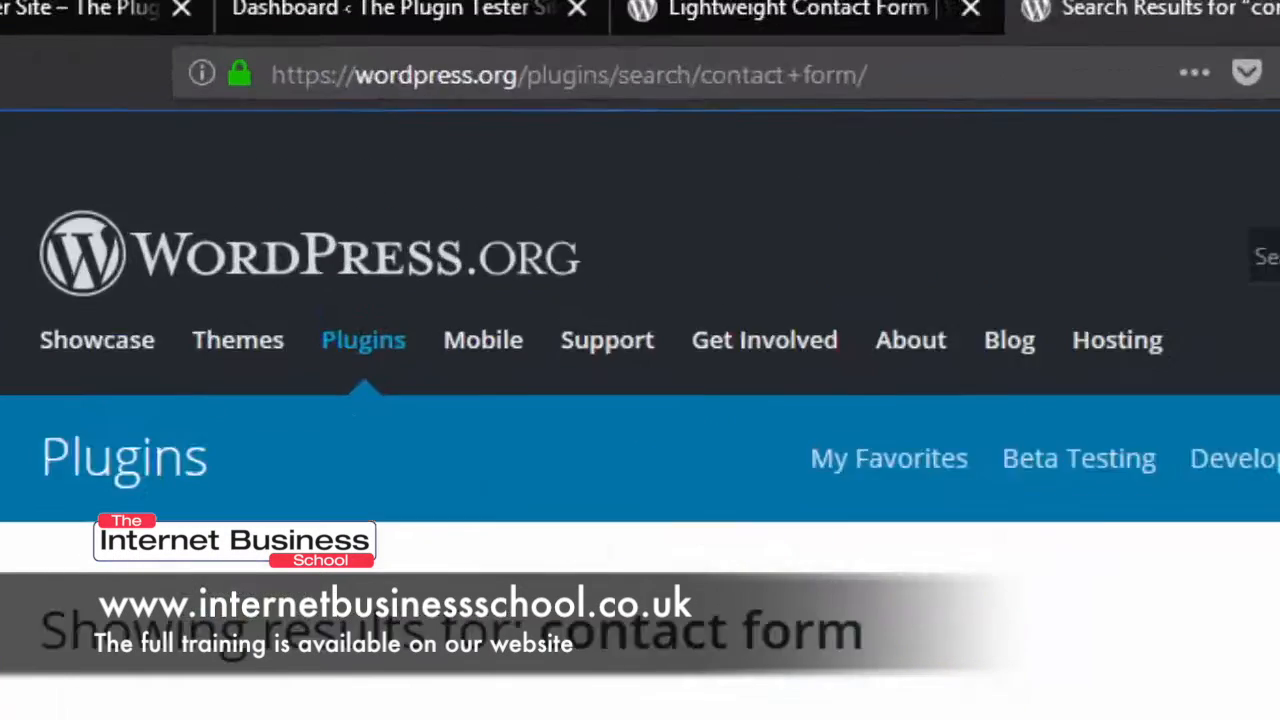
Look over GTmetrix, the contact form search results, the Lightweight Contact Form plugin page and the test site's home page.
{"action": "left_click", "coordinate": [985, 20]}
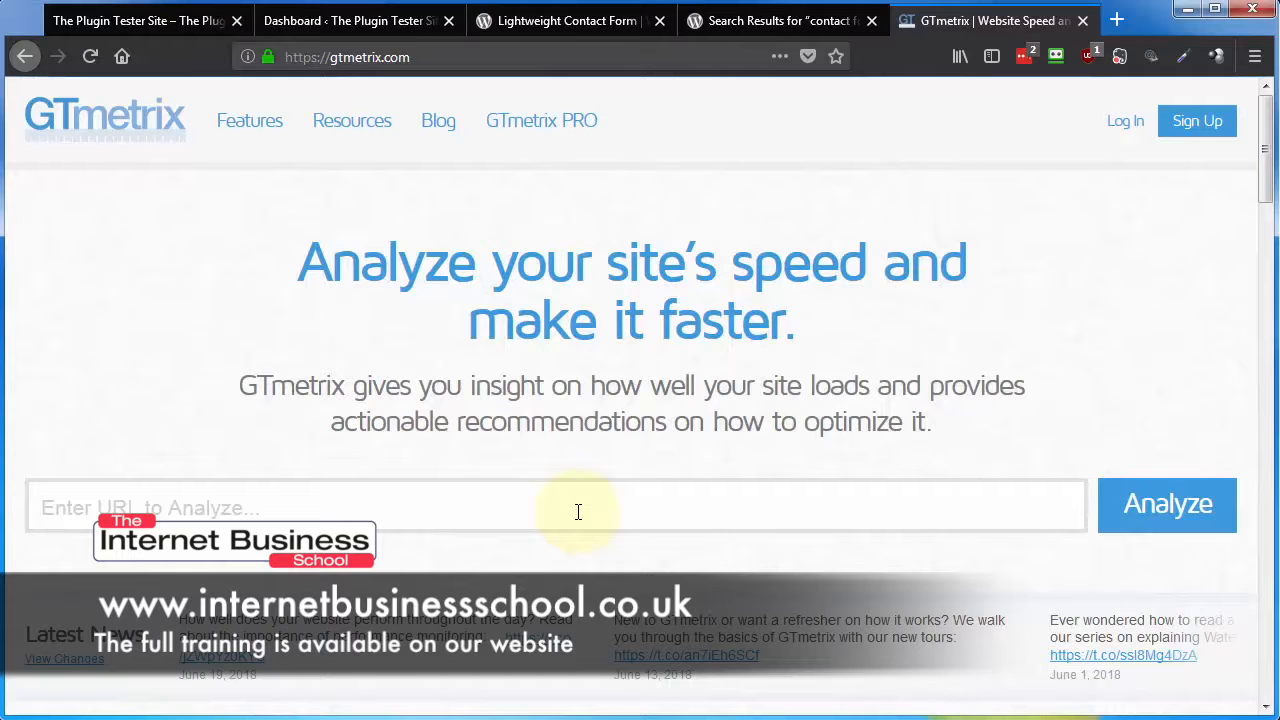
{"action": "left_click", "coordinate": [780, 20]}
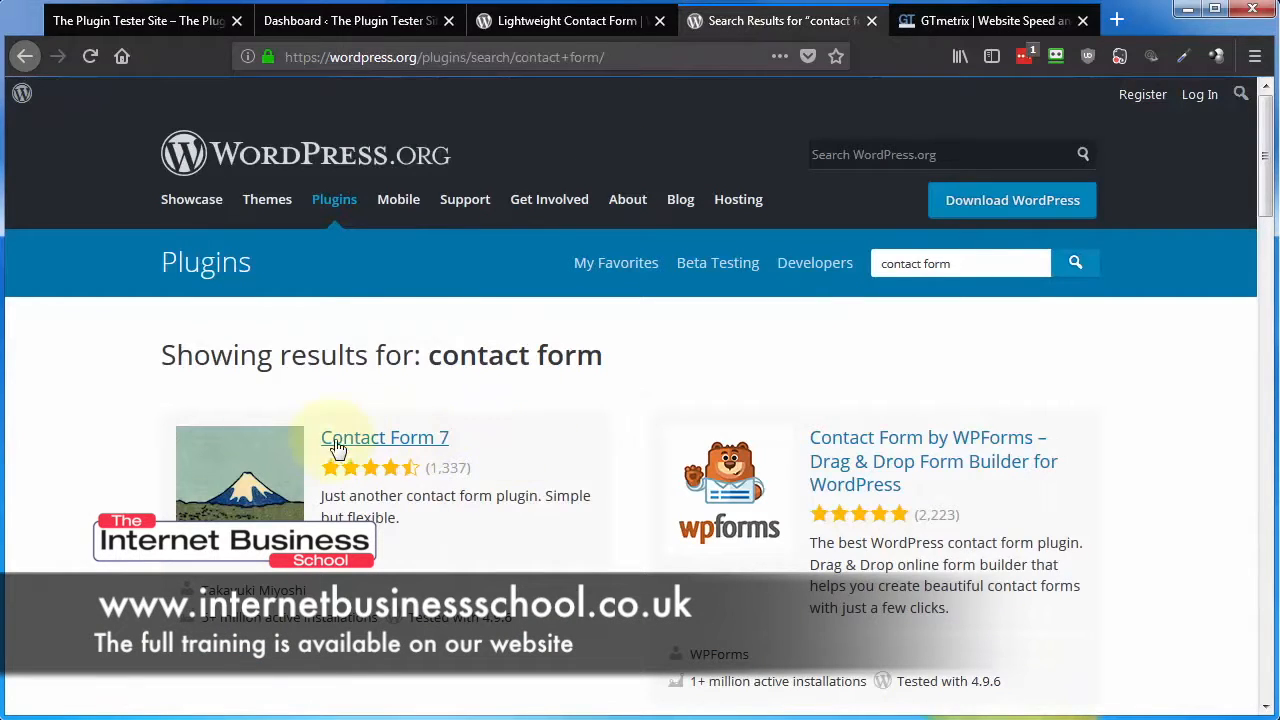
{"action": "left_click", "coordinate": [946, 20]}
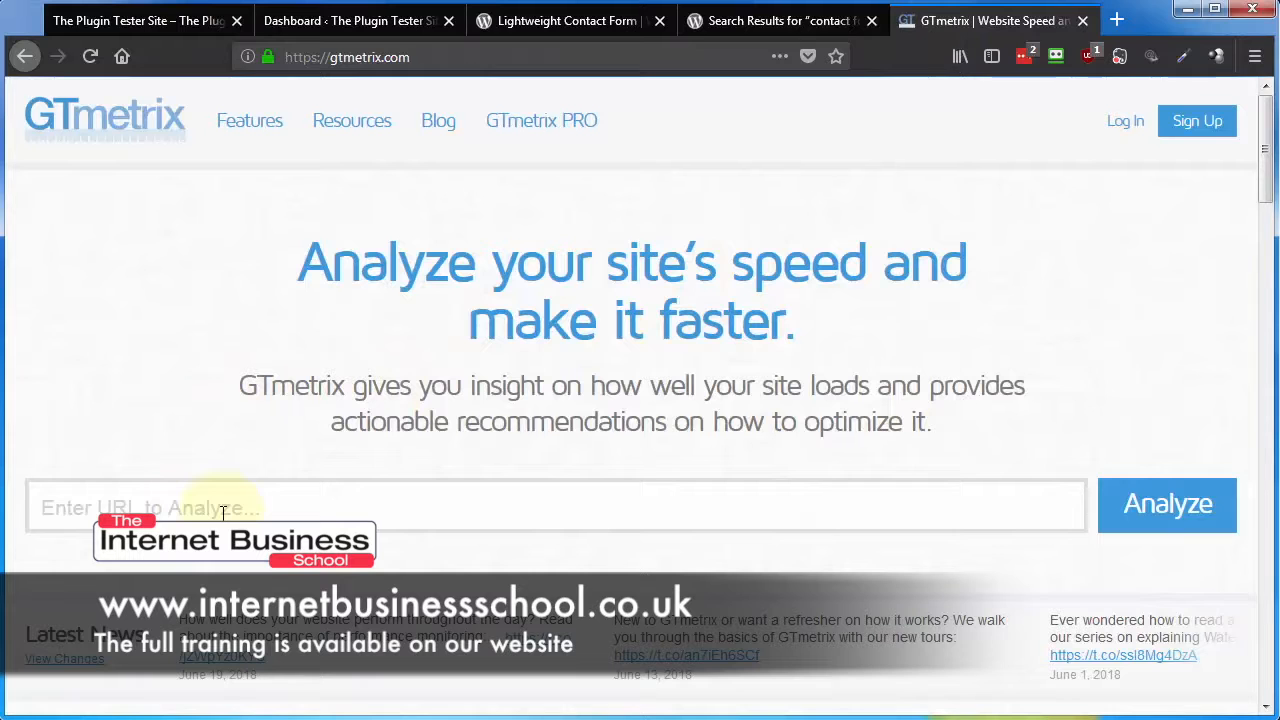
{"action": "left_click", "coordinate": [752, 21]}
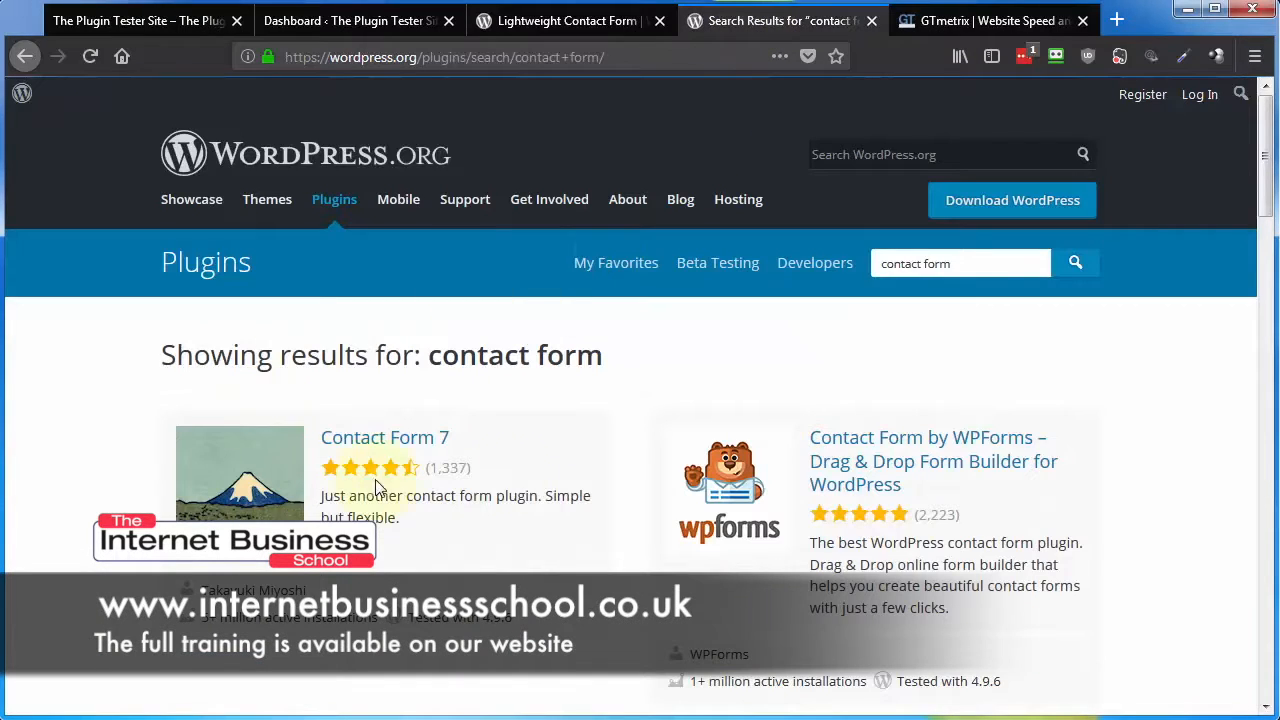
{"action": "left_click", "coordinate": [570, 22]}
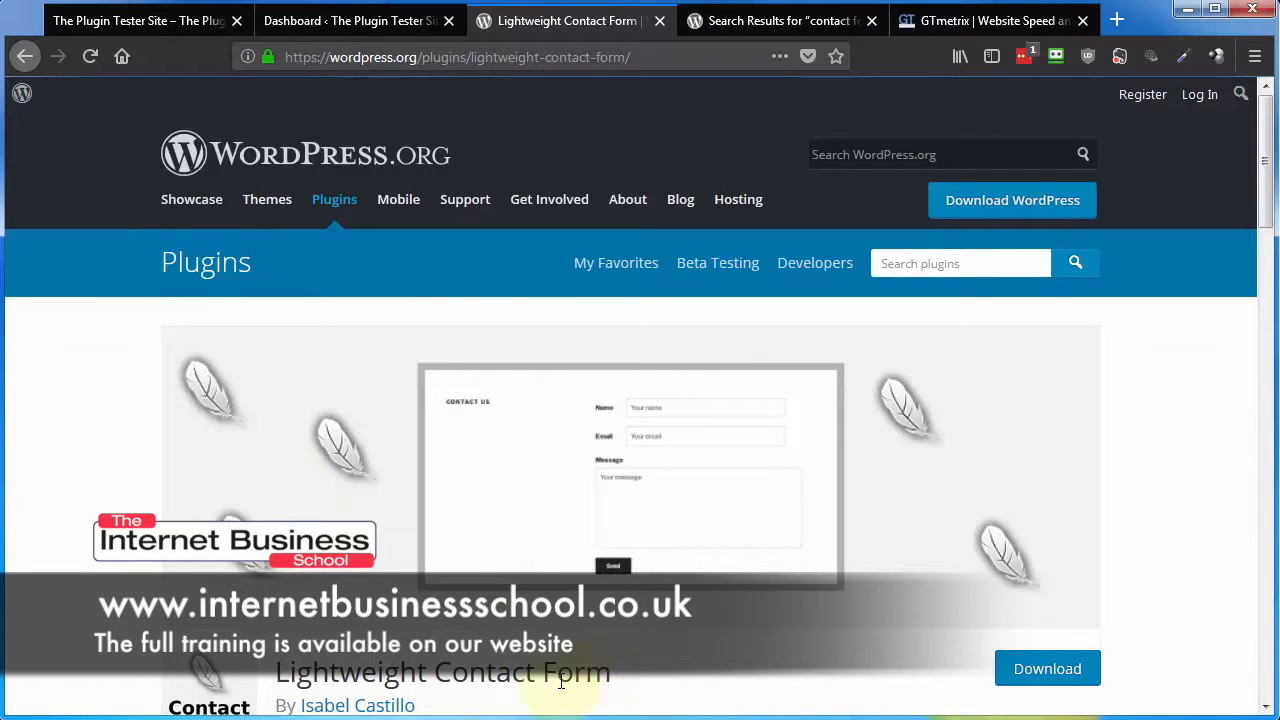
{"action": "left_click", "coordinate": [935, 23]}
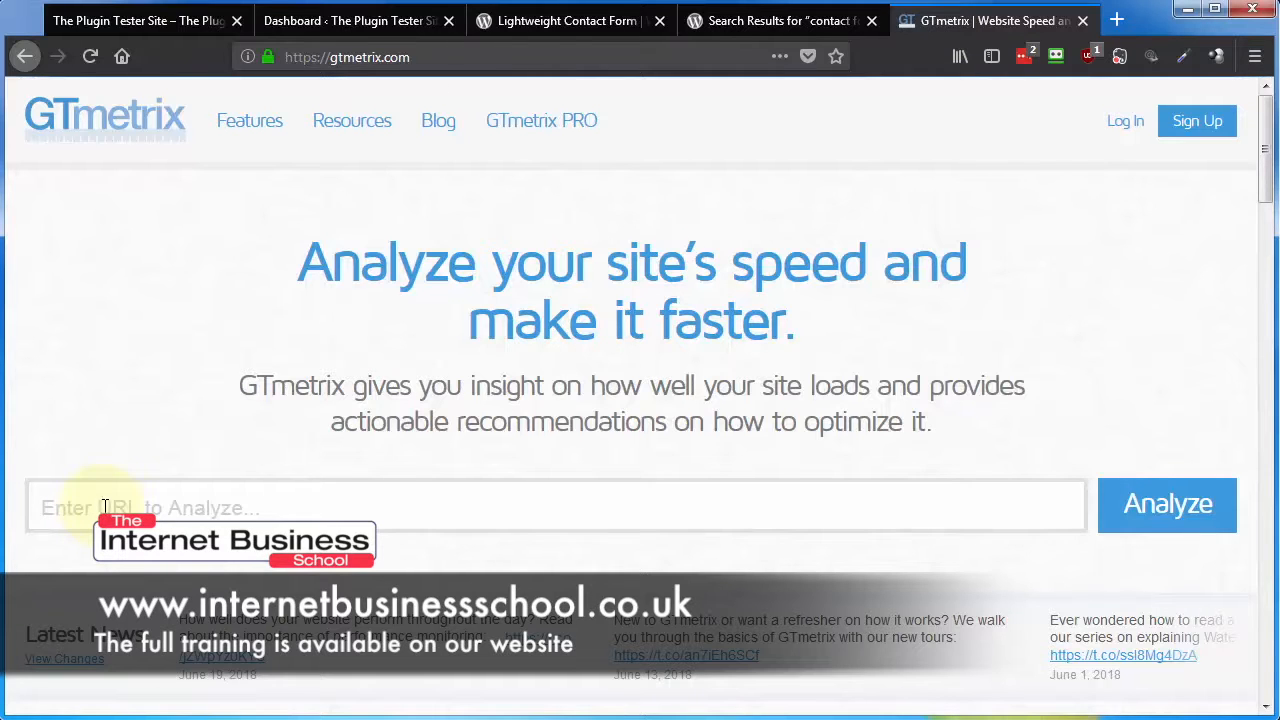
{"action": "left_click", "coordinate": [505, 23]}
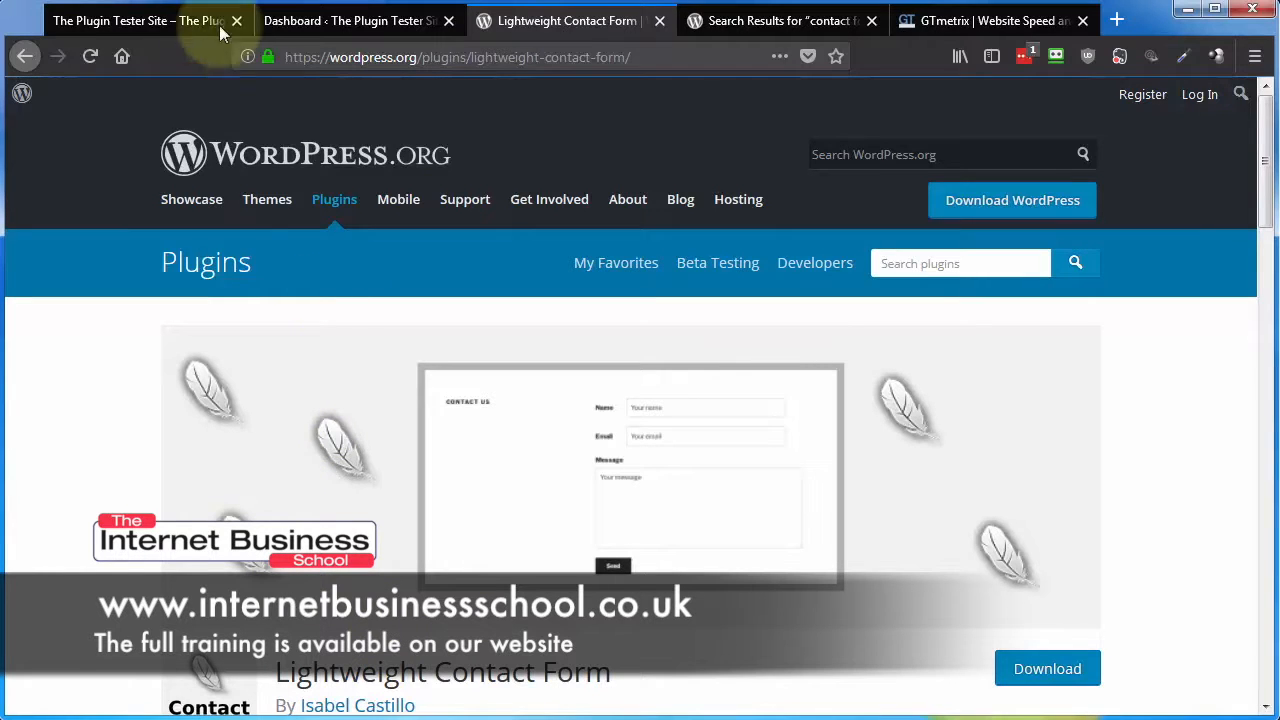
{"action": "left_click", "coordinate": [88, 21]}
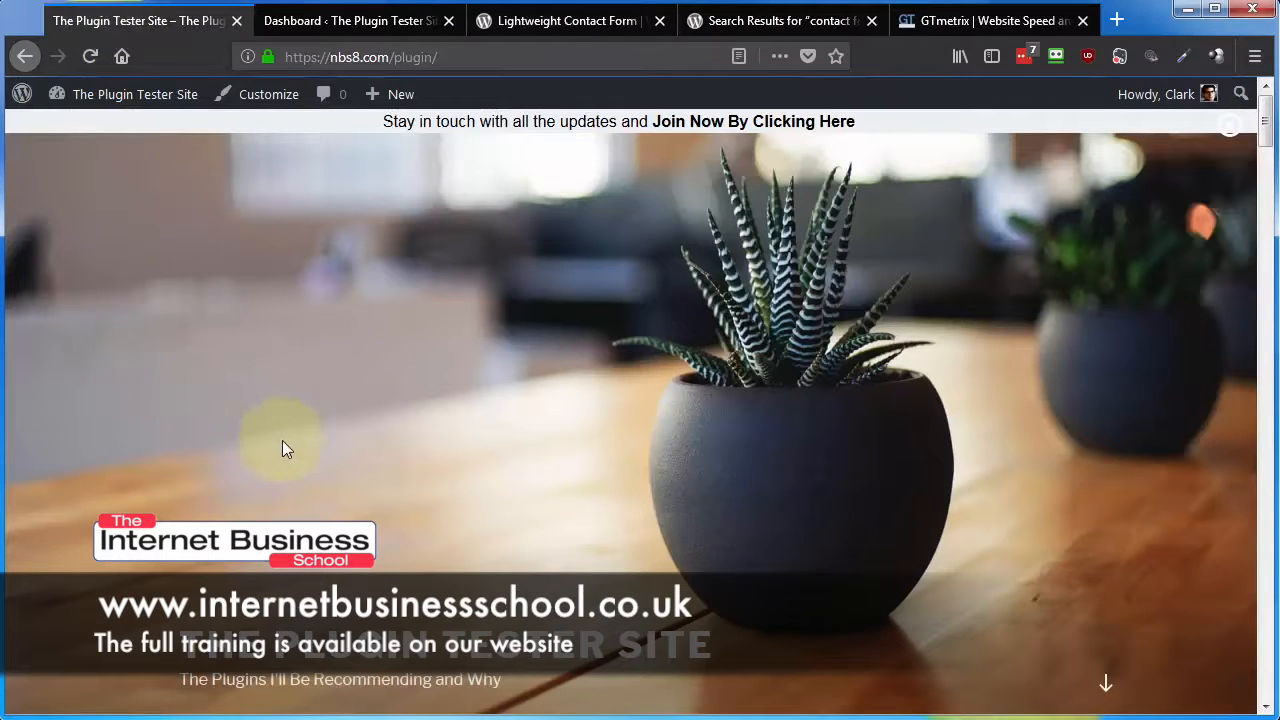
{"action": "scroll", "coordinate": [282, 440], "scroll_direction": "down", "scroll_amount": 2}
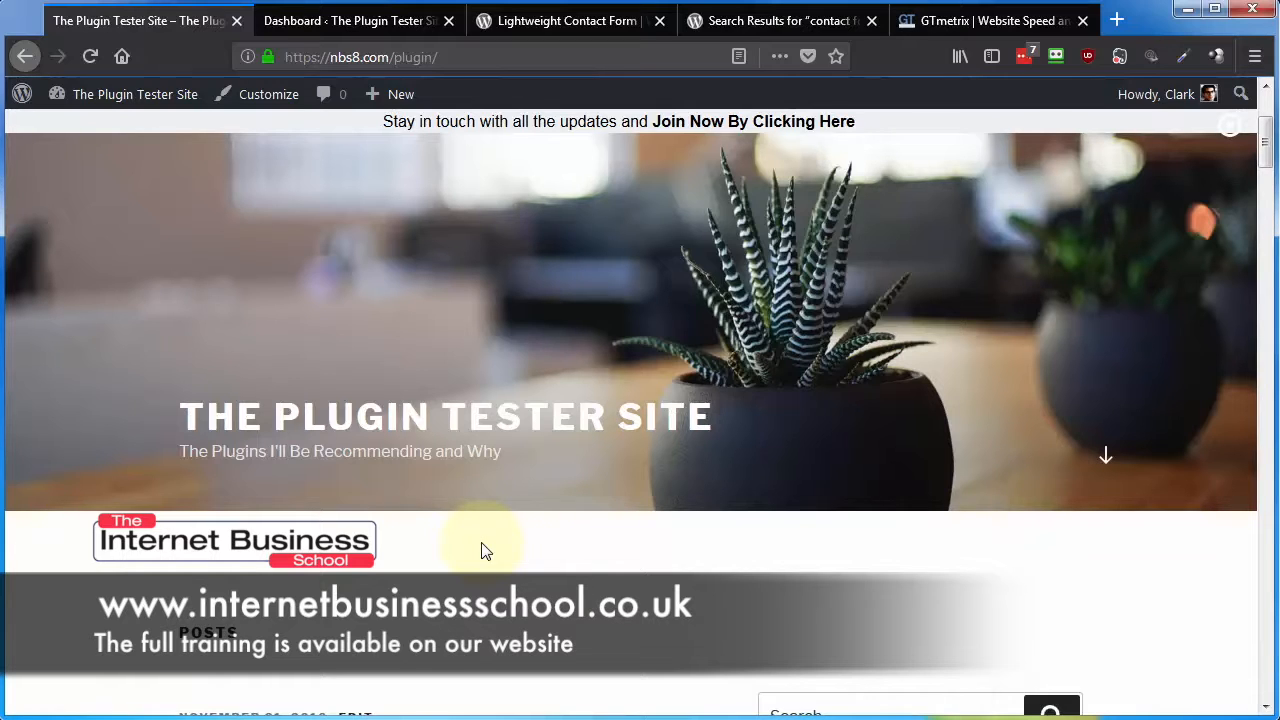
Create a new page titled "Contact Us" in the WordPress dashboard and publish it.
{"action": "left_click", "coordinate": [317, 23]}
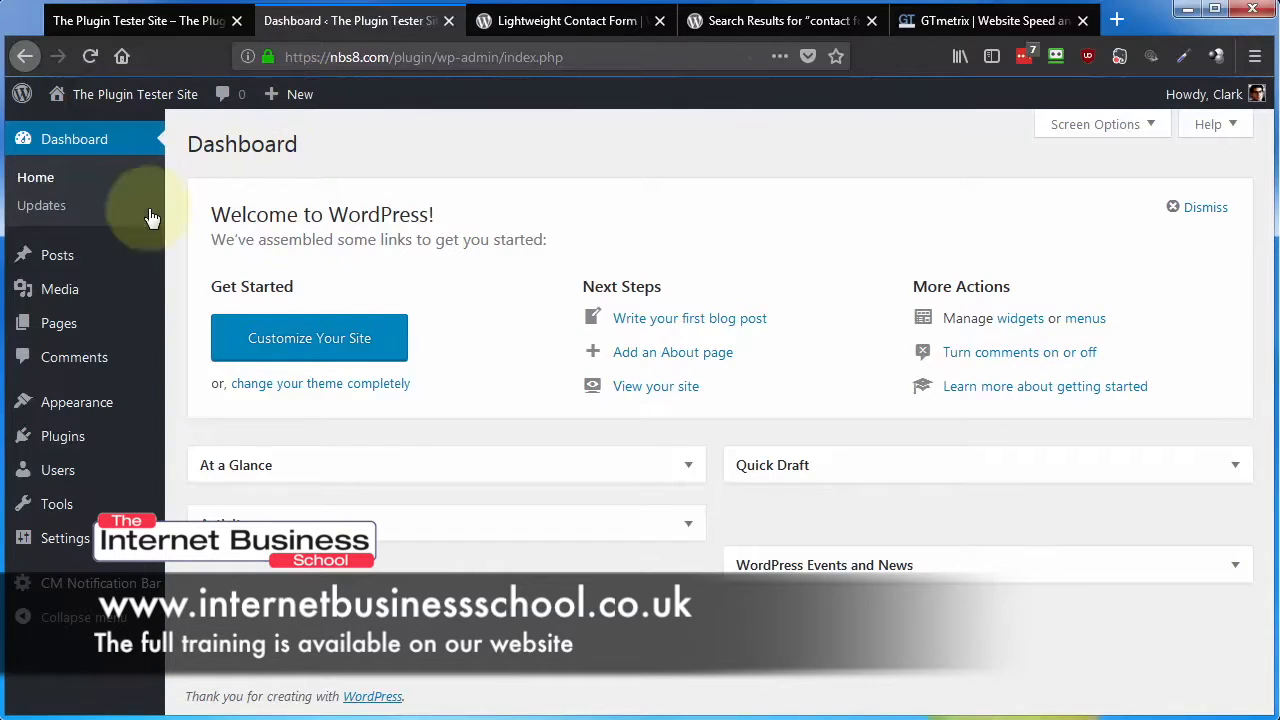
{"action": "mouse_move", "coordinate": [51, 323]}
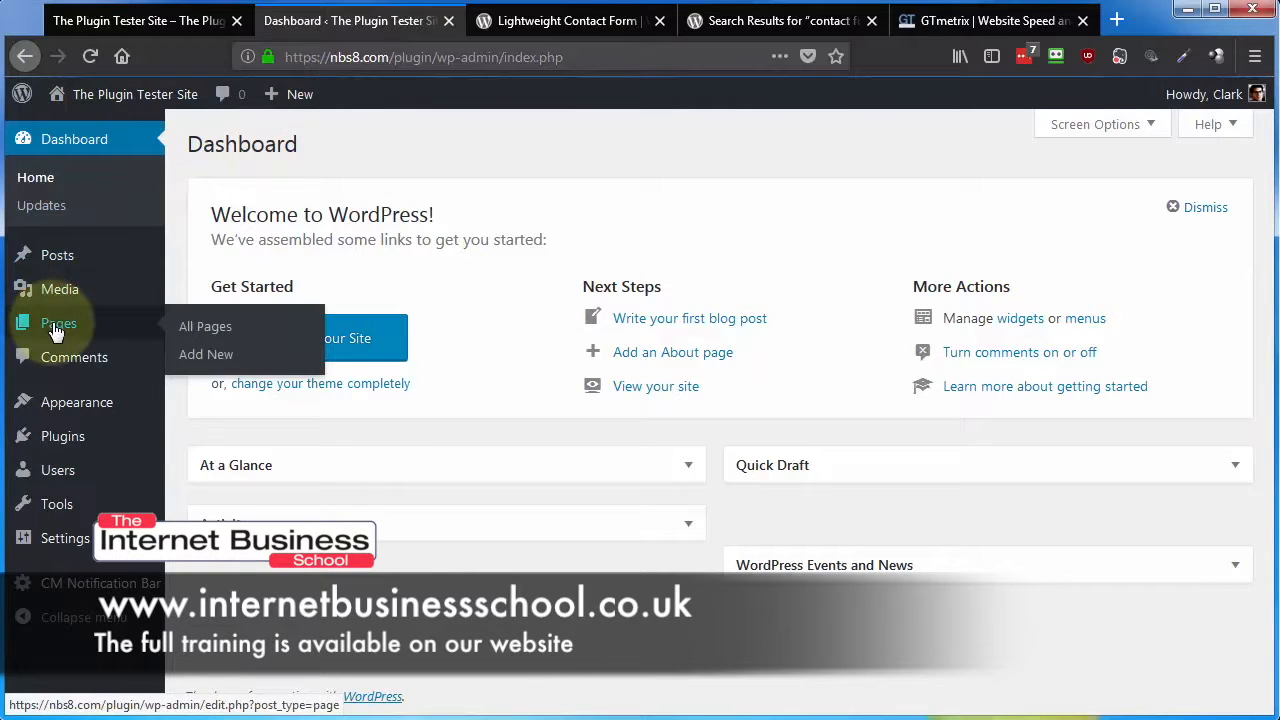
{"action": "left_click", "coordinate": [209, 357]}
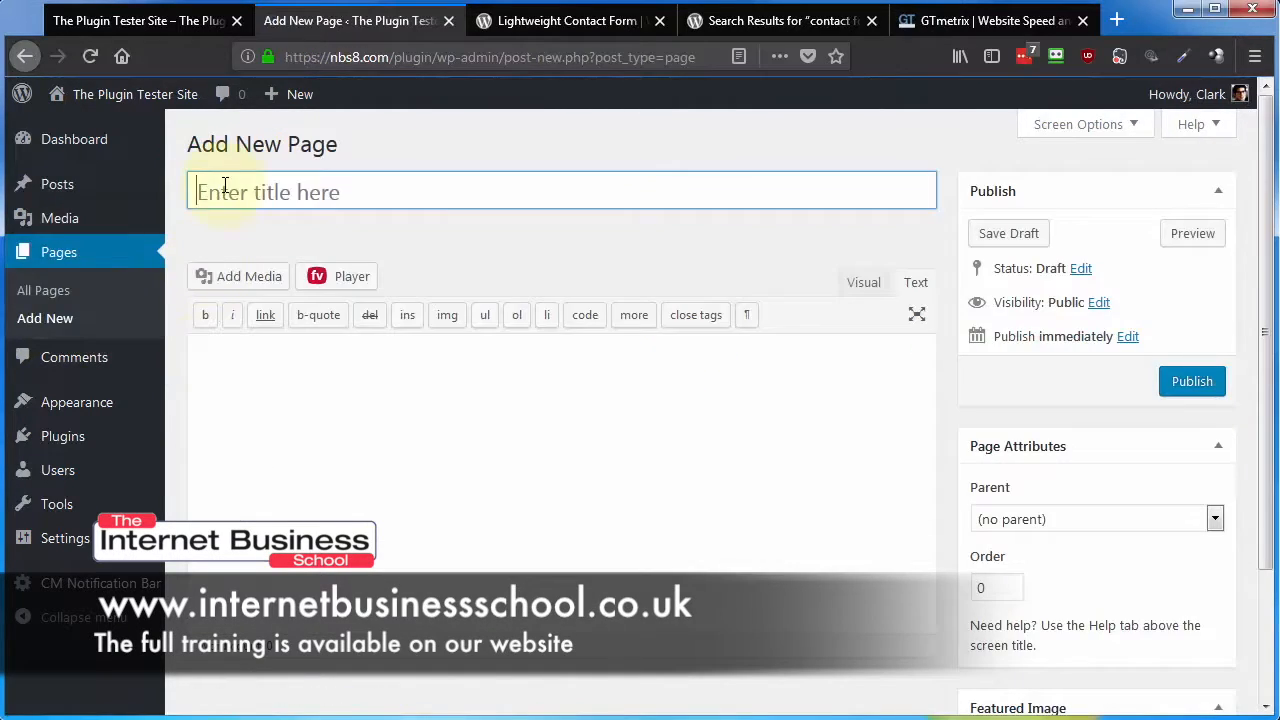
{"action": "type", "text": "Contact Us"}
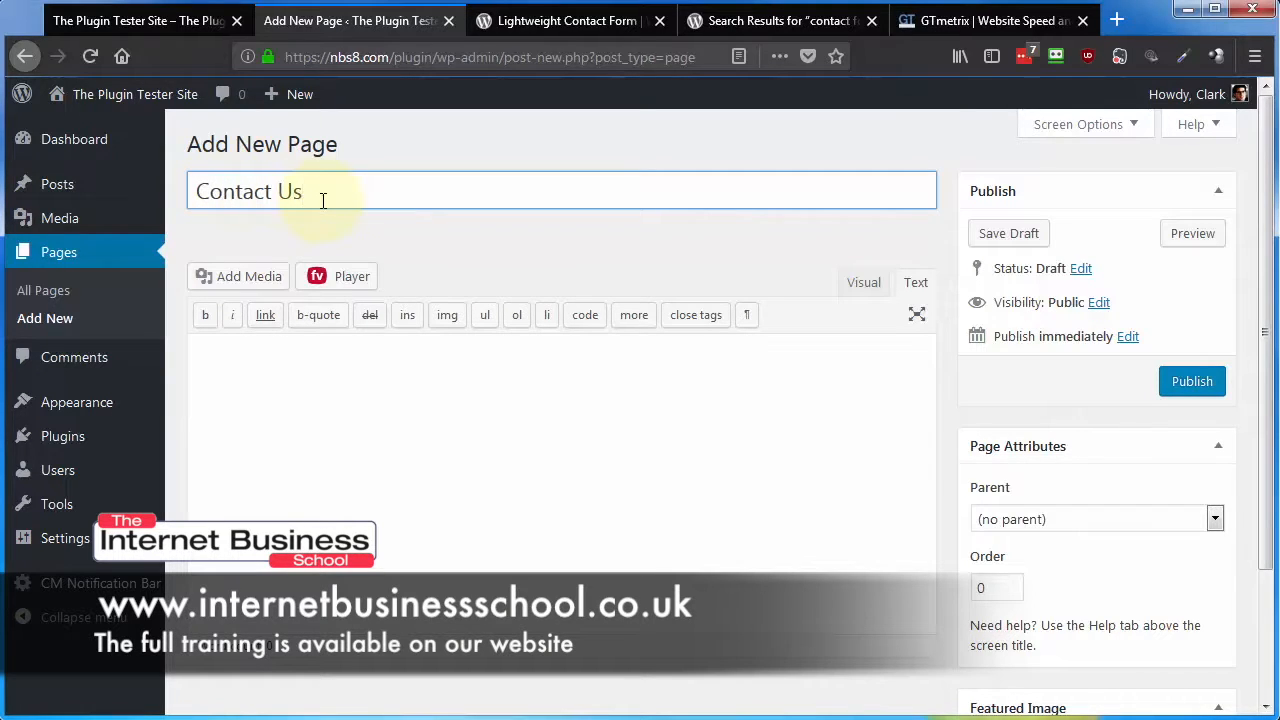
{"action": "left_click", "coordinate": [1190, 386]}
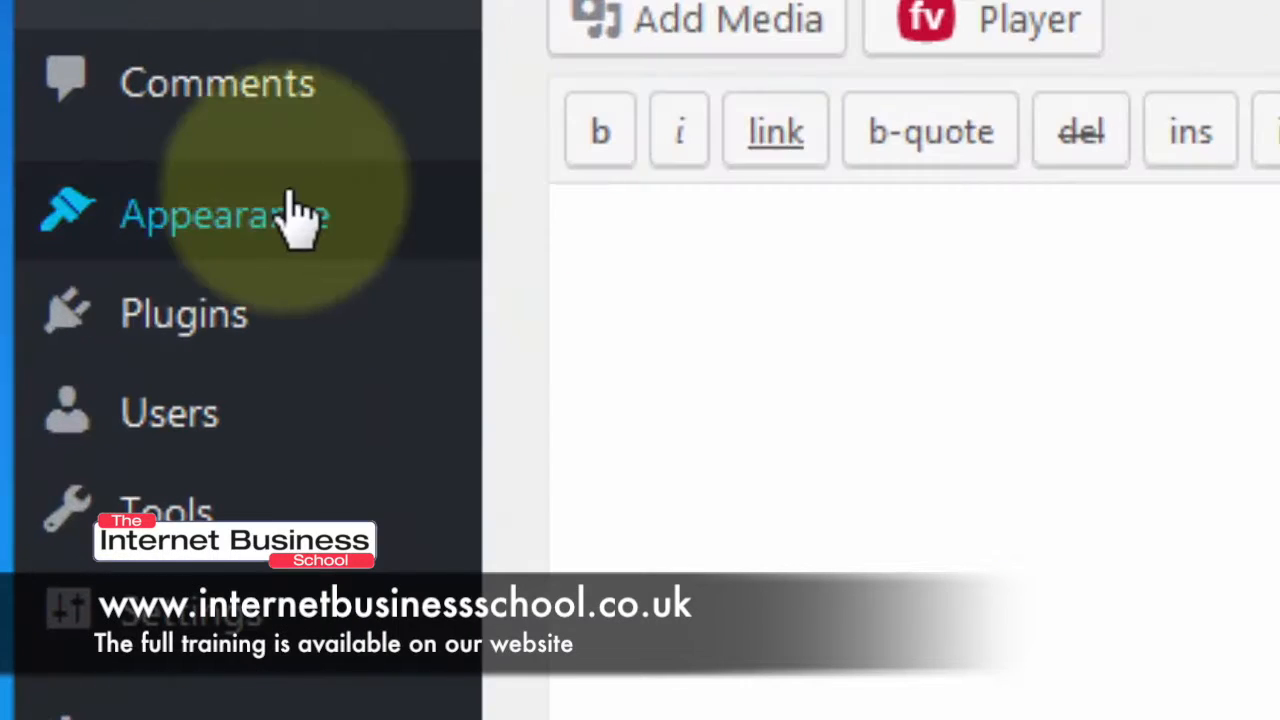
Create a new navigation menu named "main" for the site.
{"action": "mouse_move", "coordinate": [72, 402]}
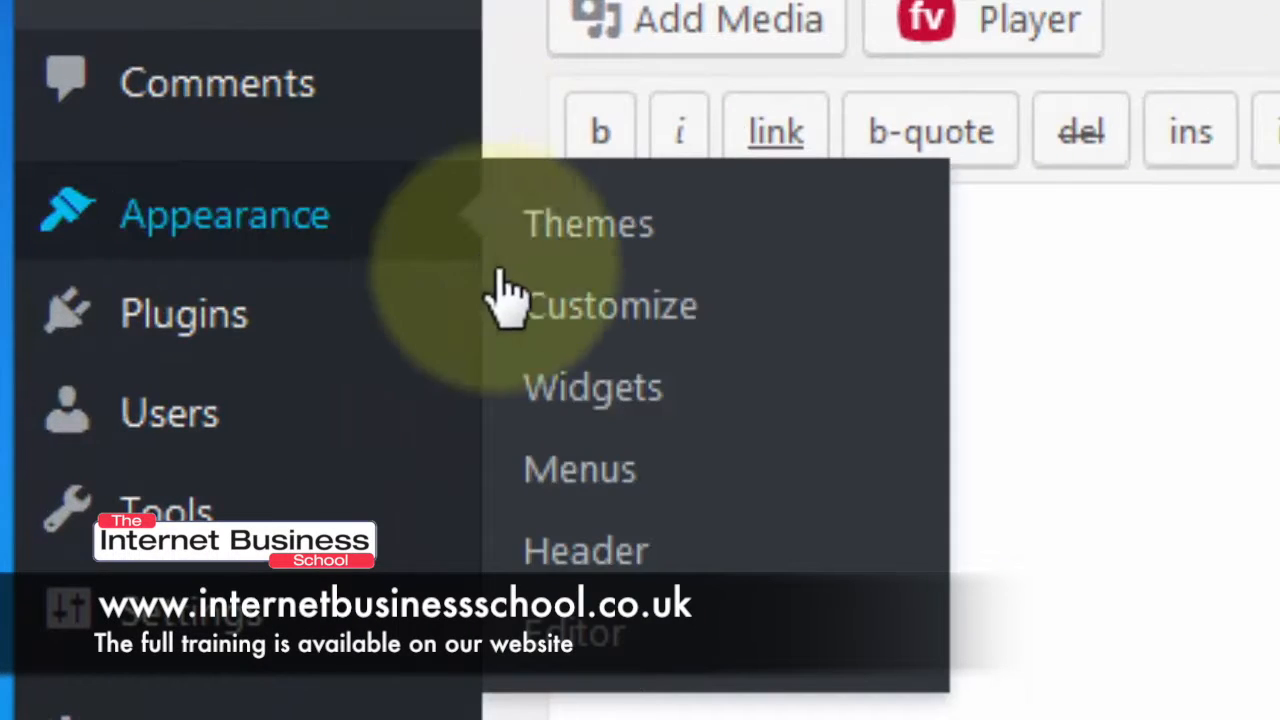
{"action": "left_click", "coordinate": [580, 482]}
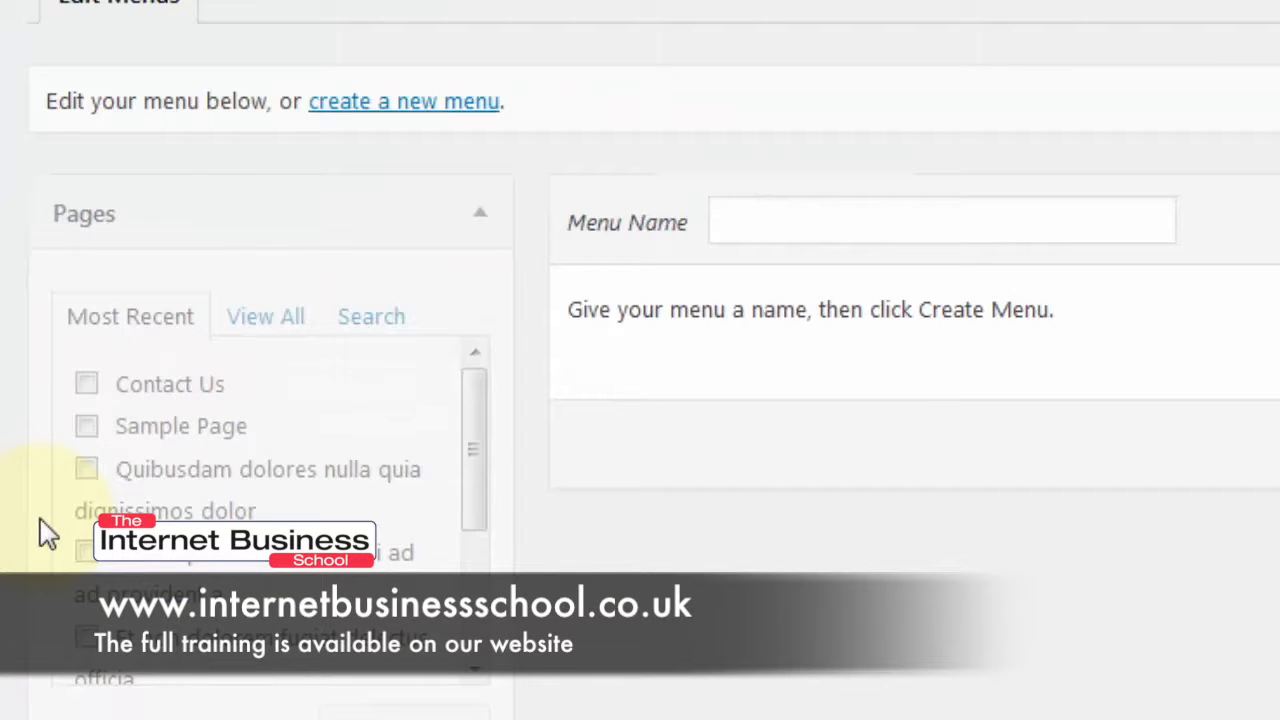
{"action": "left_click", "coordinate": [757, 219]}
{"action": "type", "text": "main"}
{"action": "left_click", "coordinate": [1220, 234]}
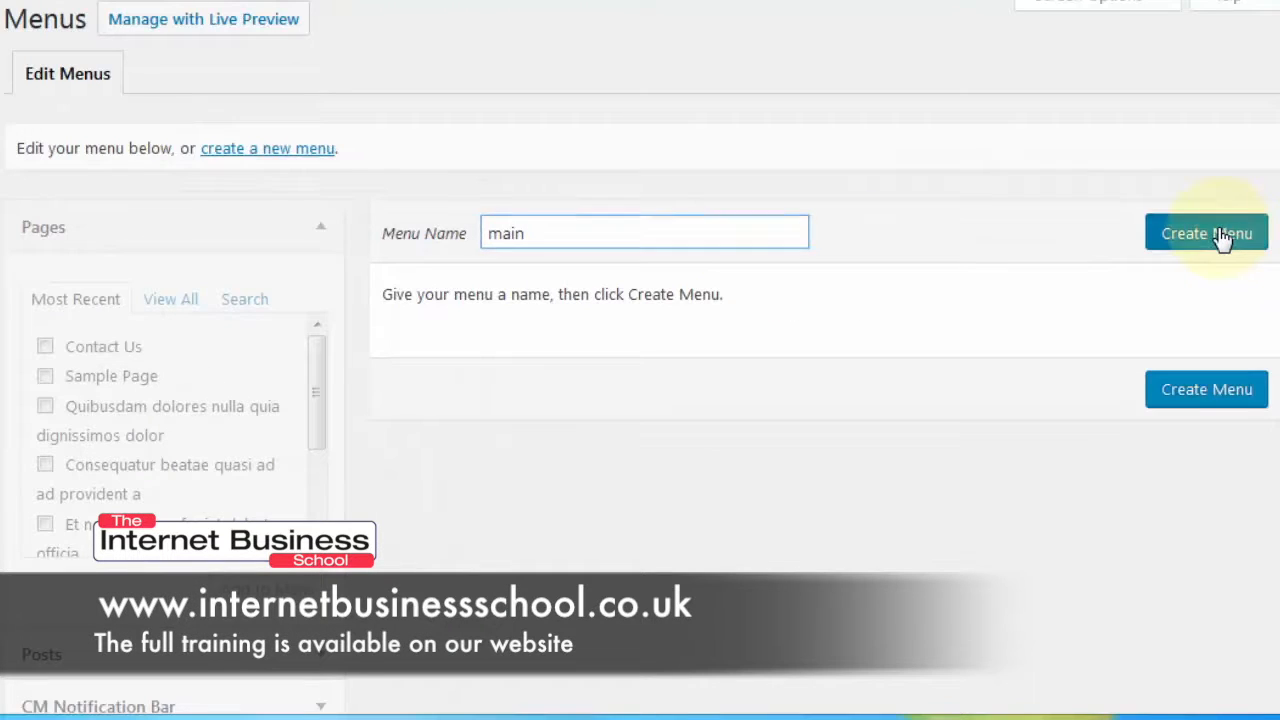
Add the Home and Contact Us pages to the main menu and save it with Top Menu as the display location.
{"action": "left_click", "coordinate": [170, 299]}
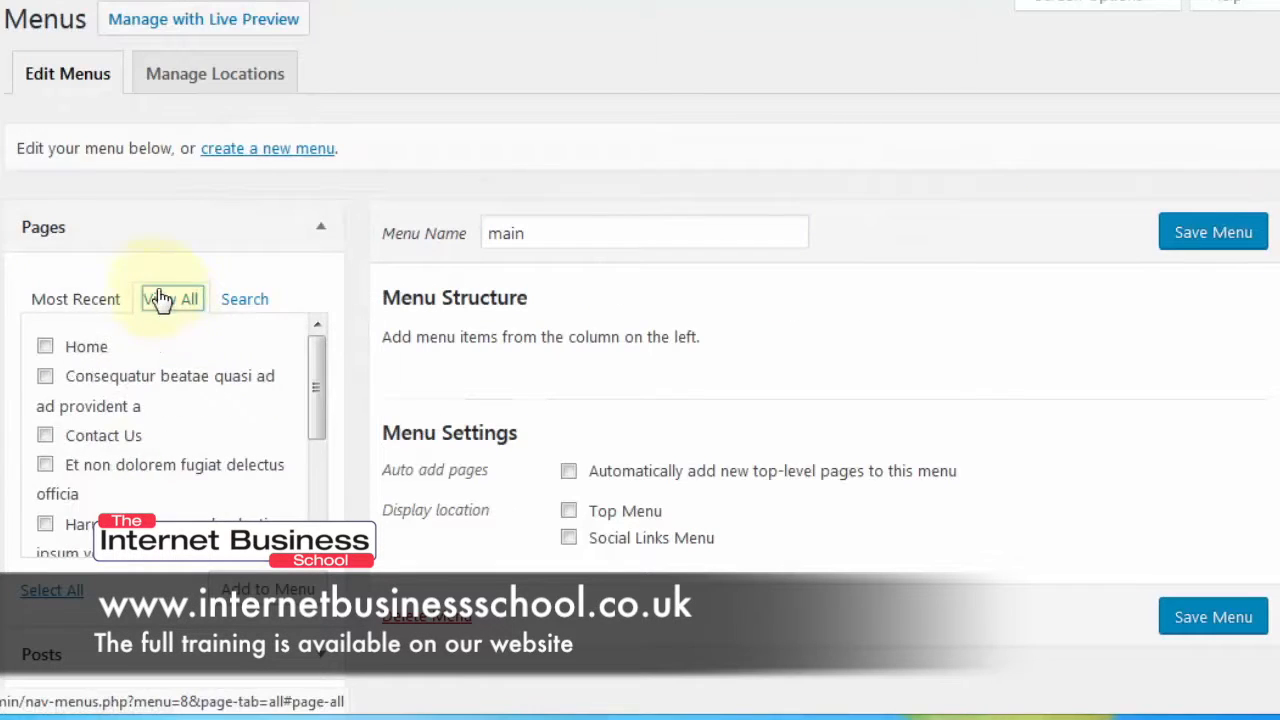
{"action": "left_click", "coordinate": [45, 347]}
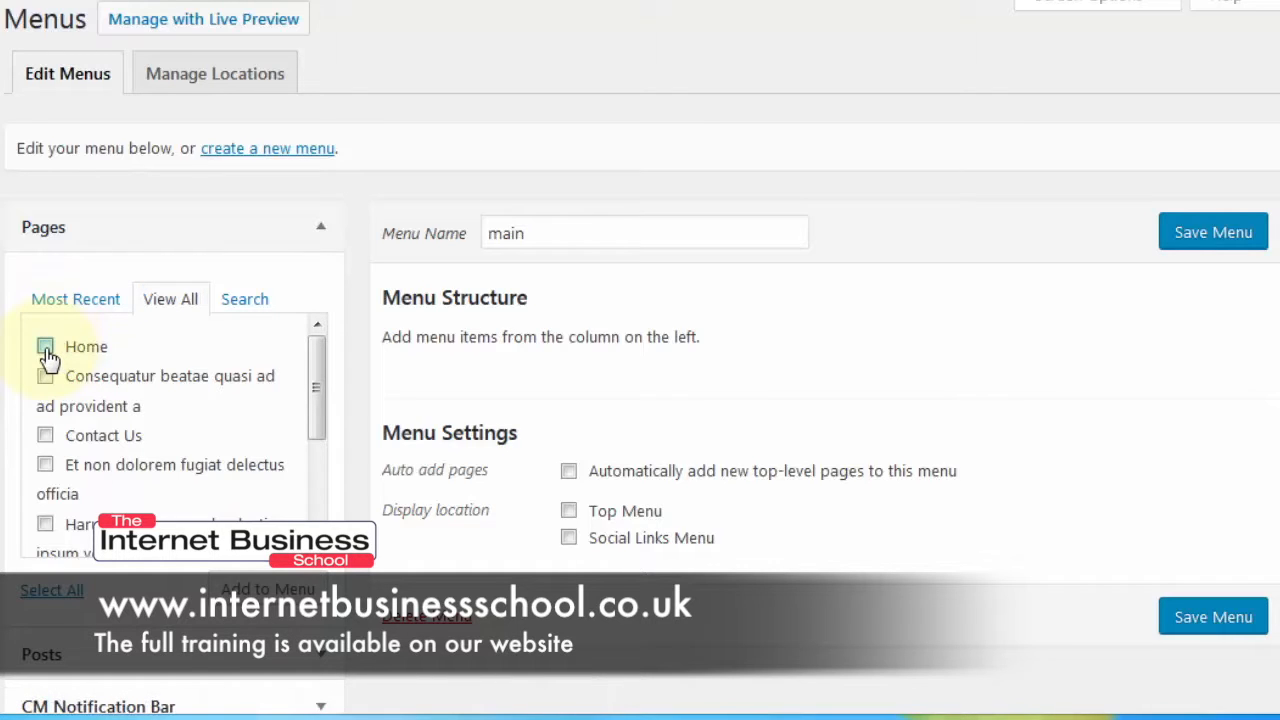
{"action": "left_click", "coordinate": [45, 435]}
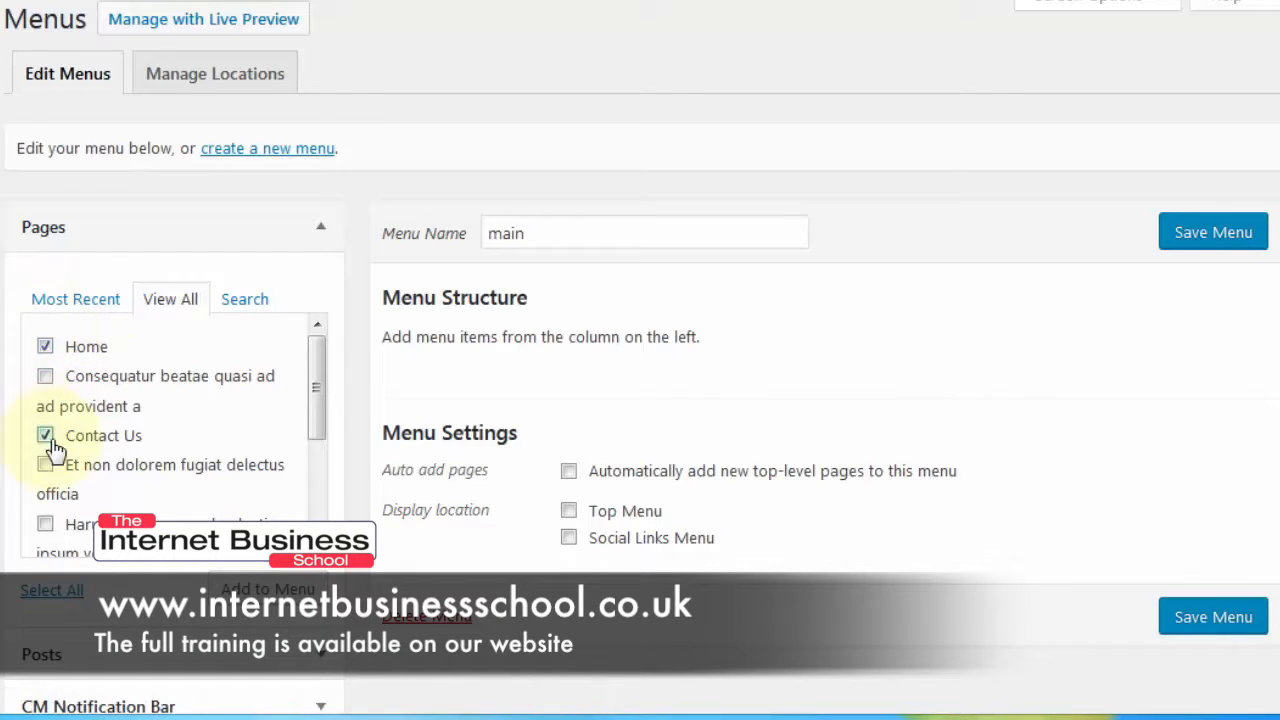
{"action": "left_click", "coordinate": [258, 592]}
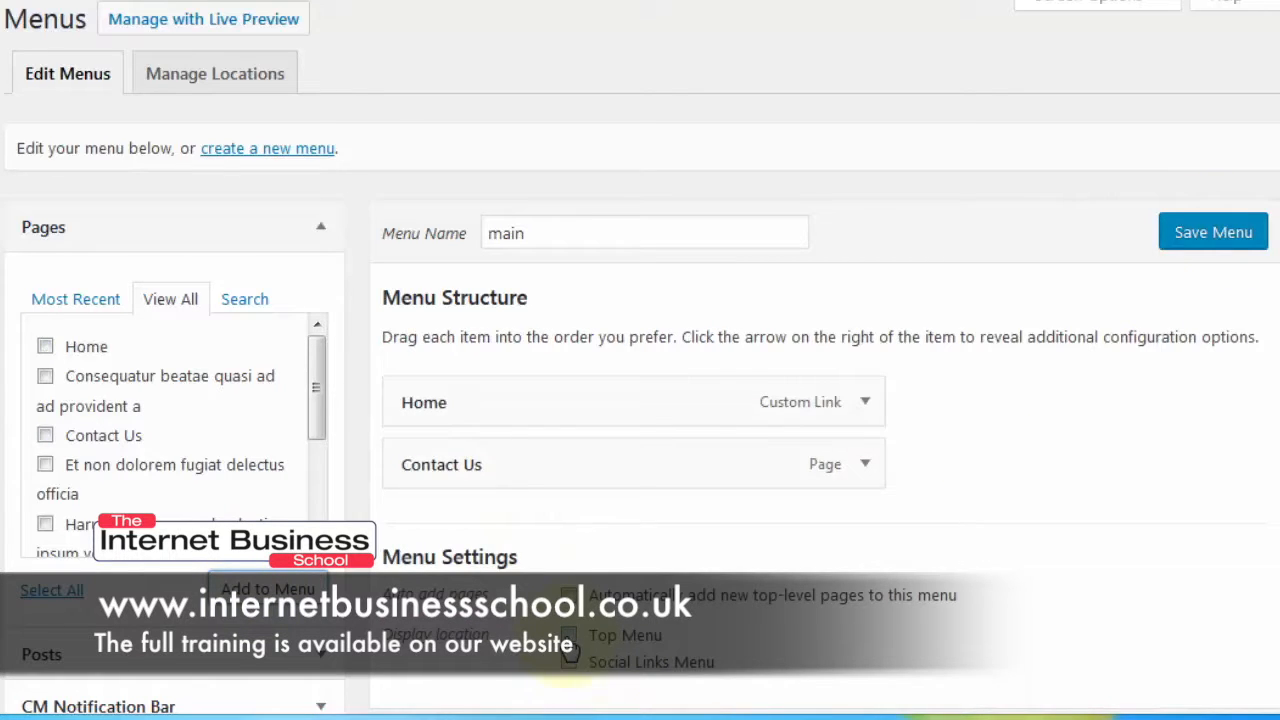
{"action": "left_click", "coordinate": [568, 637]}
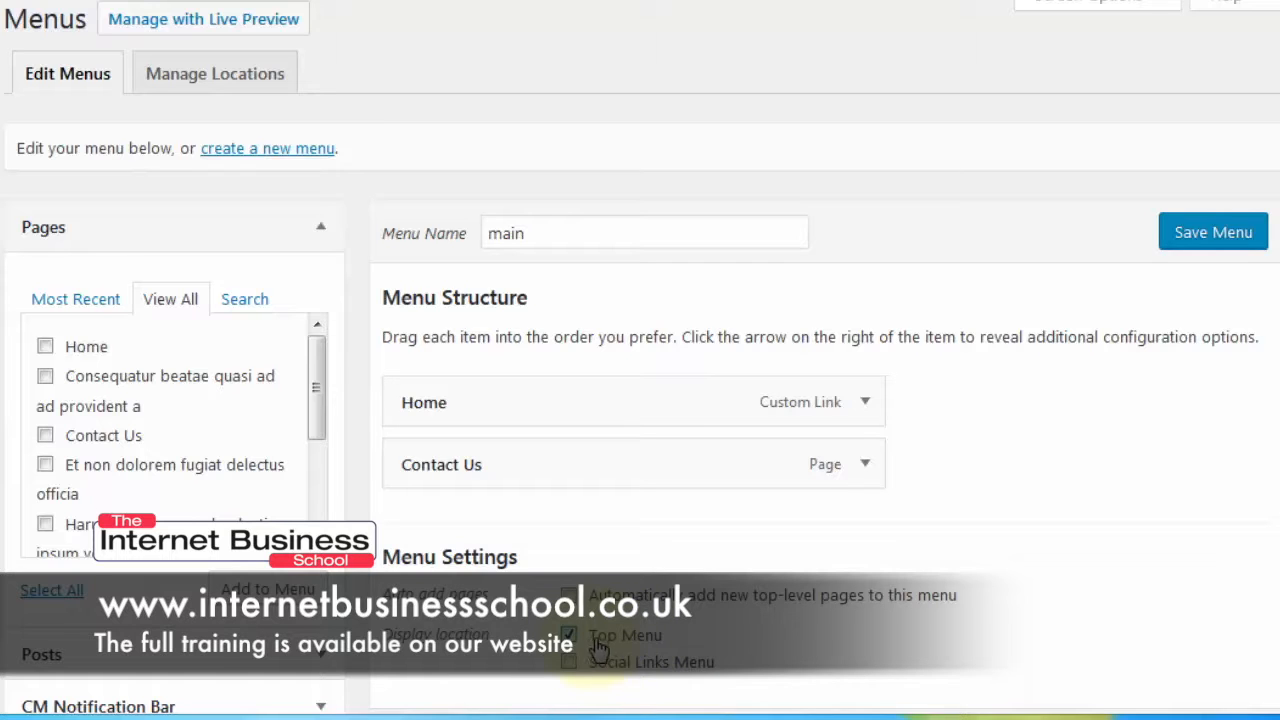
{"action": "left_click", "coordinate": [1205, 240]}
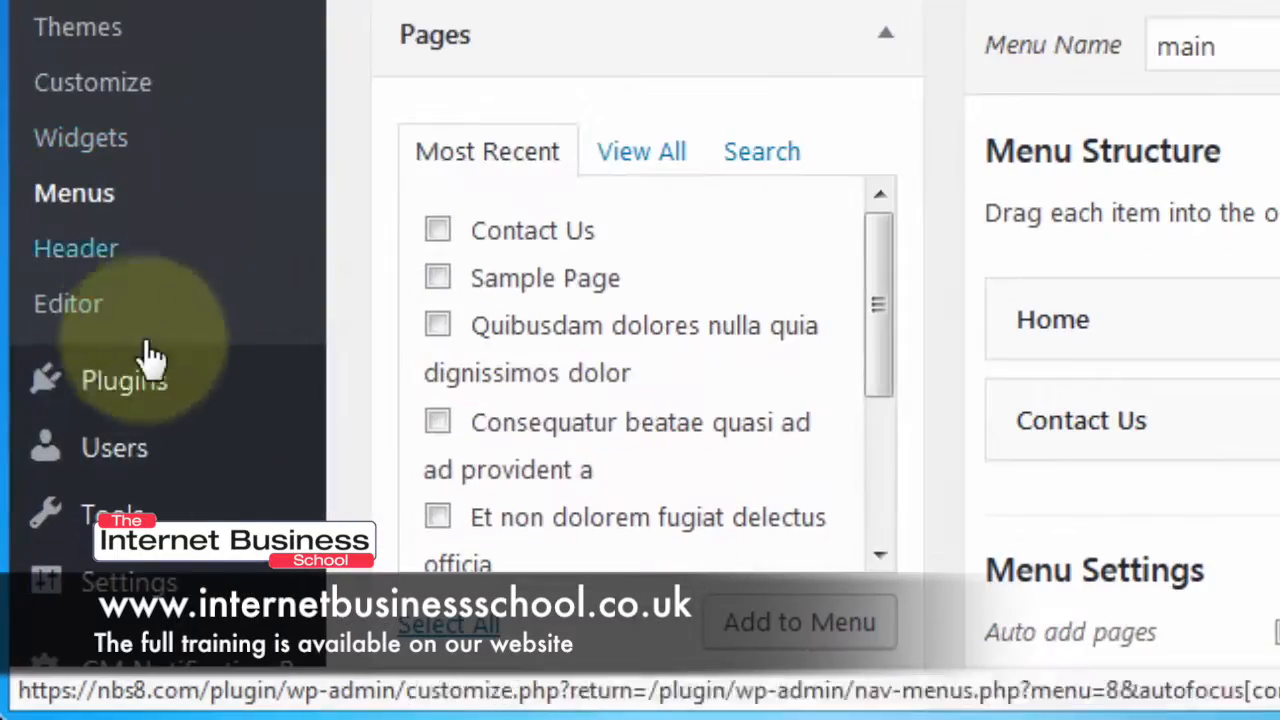
Open the page for adding plugins in the dashboard and reload the site's home page to check its navigation menu.
{"action": "mouse_move", "coordinate": [66, 550]}
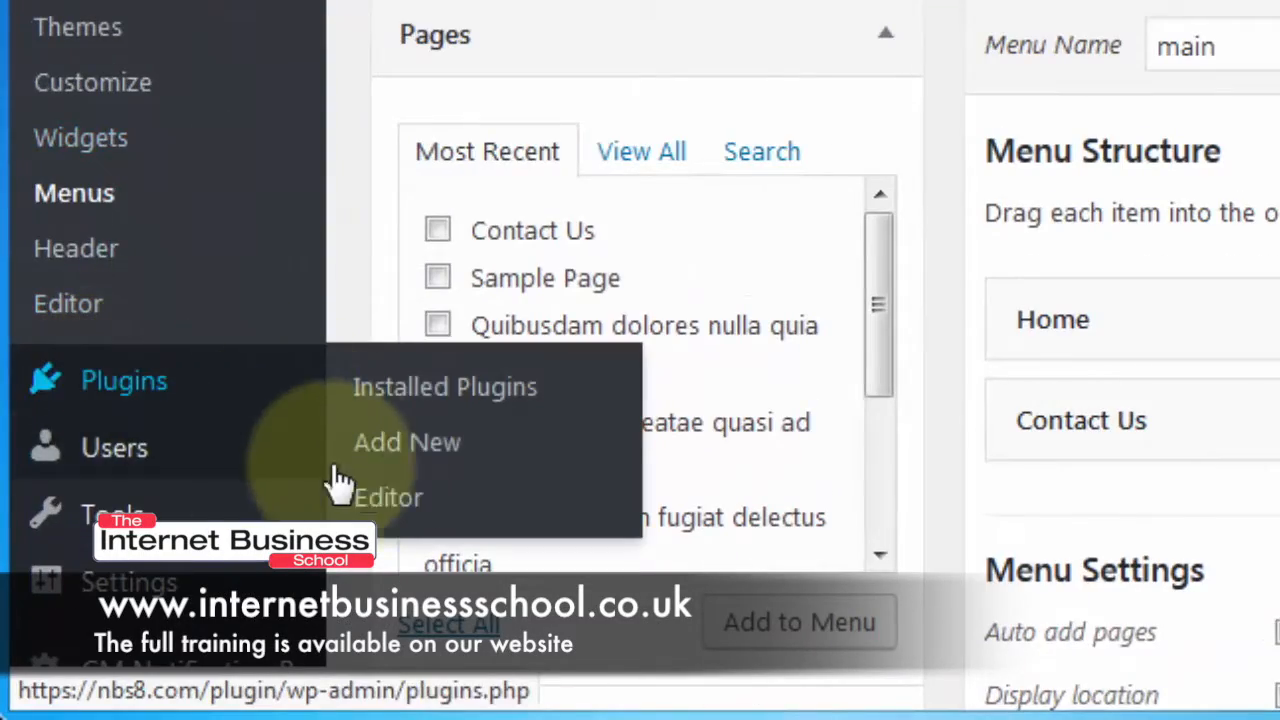
{"action": "left_click", "coordinate": [398, 448]}
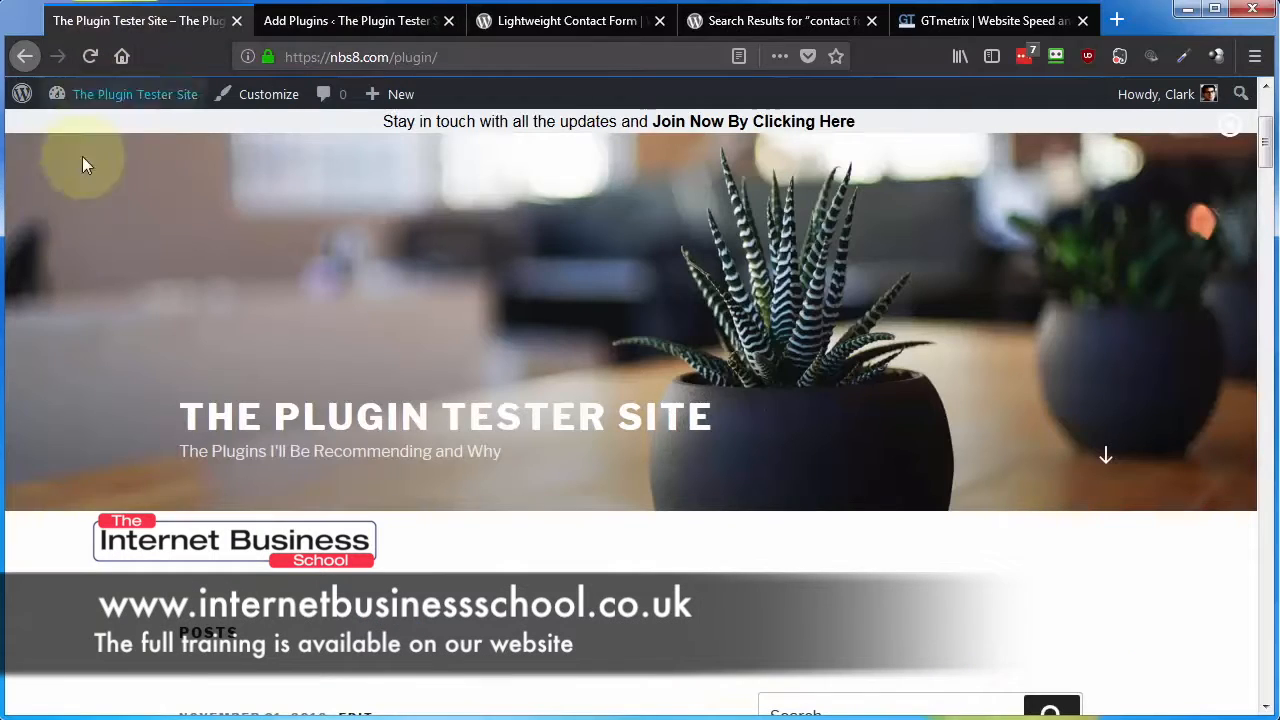
{"action": "left_click", "coordinate": [89, 57]}
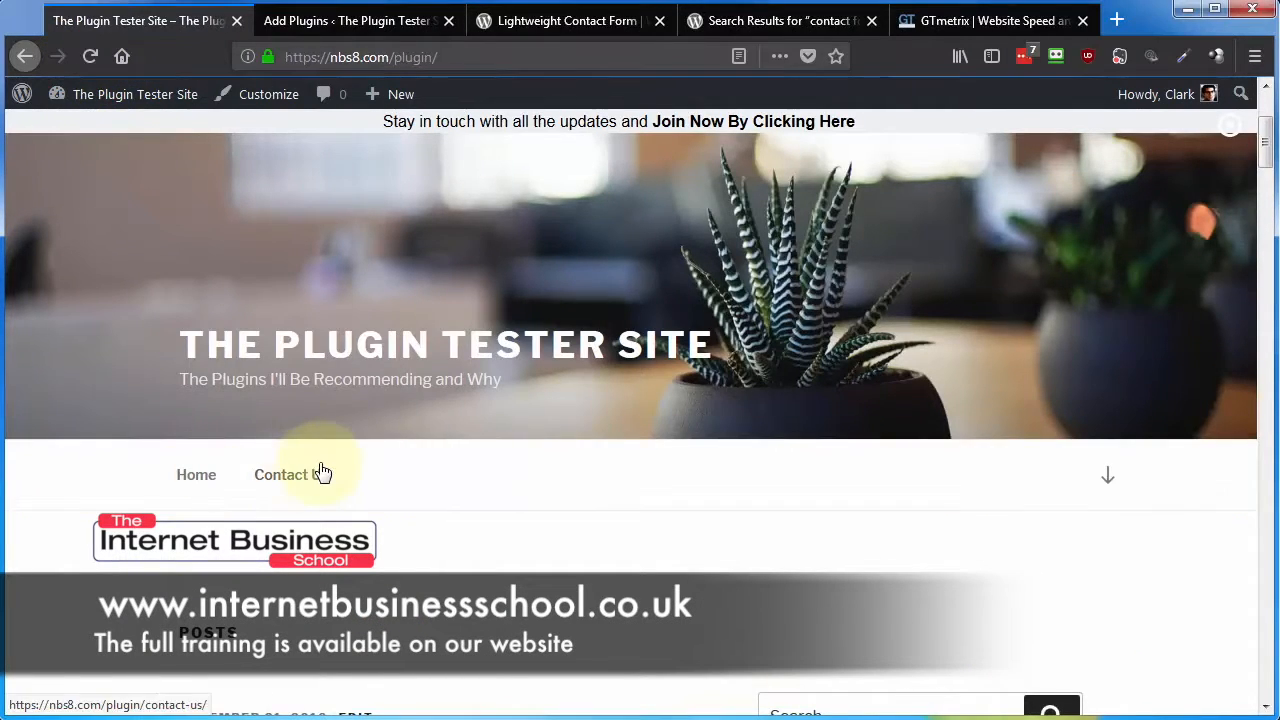
Check the plugin's name on its WordPress.org page and search for "lightweight contact form" in the dashboard's plugin installer.
{"action": "left_click", "coordinate": [312, 22]}
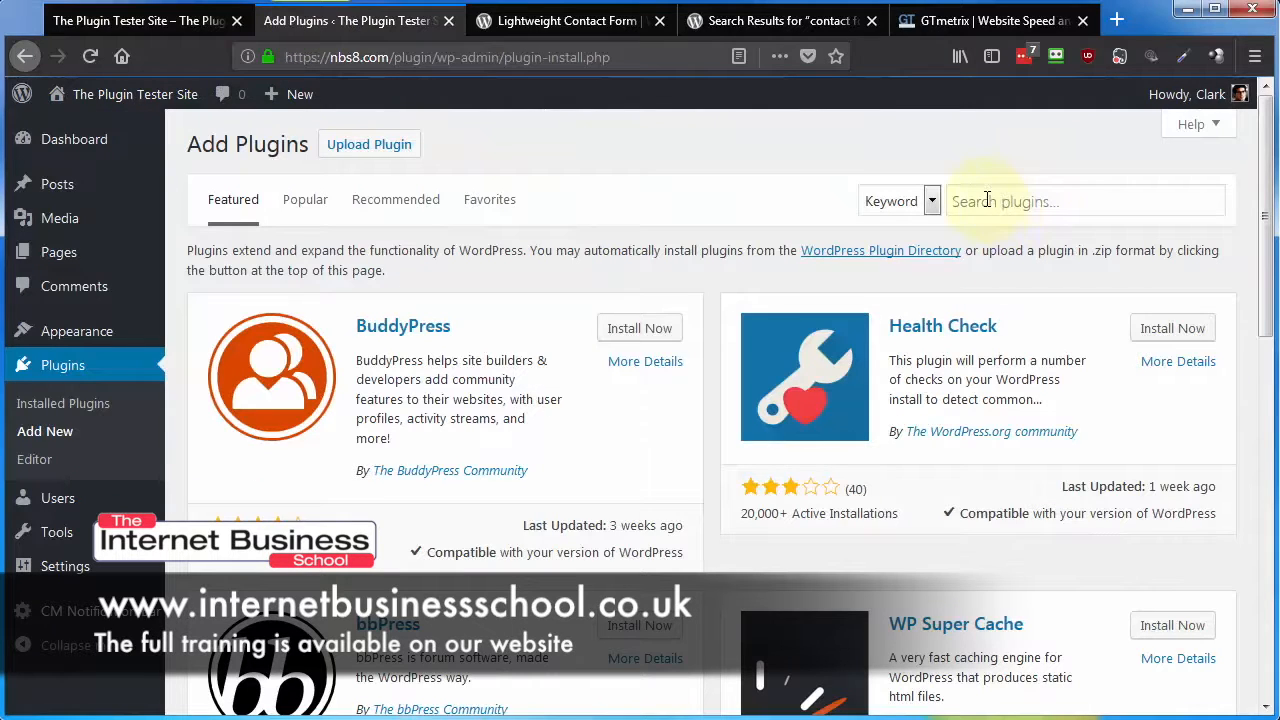
{"action": "left_click", "coordinate": [598, 22]}
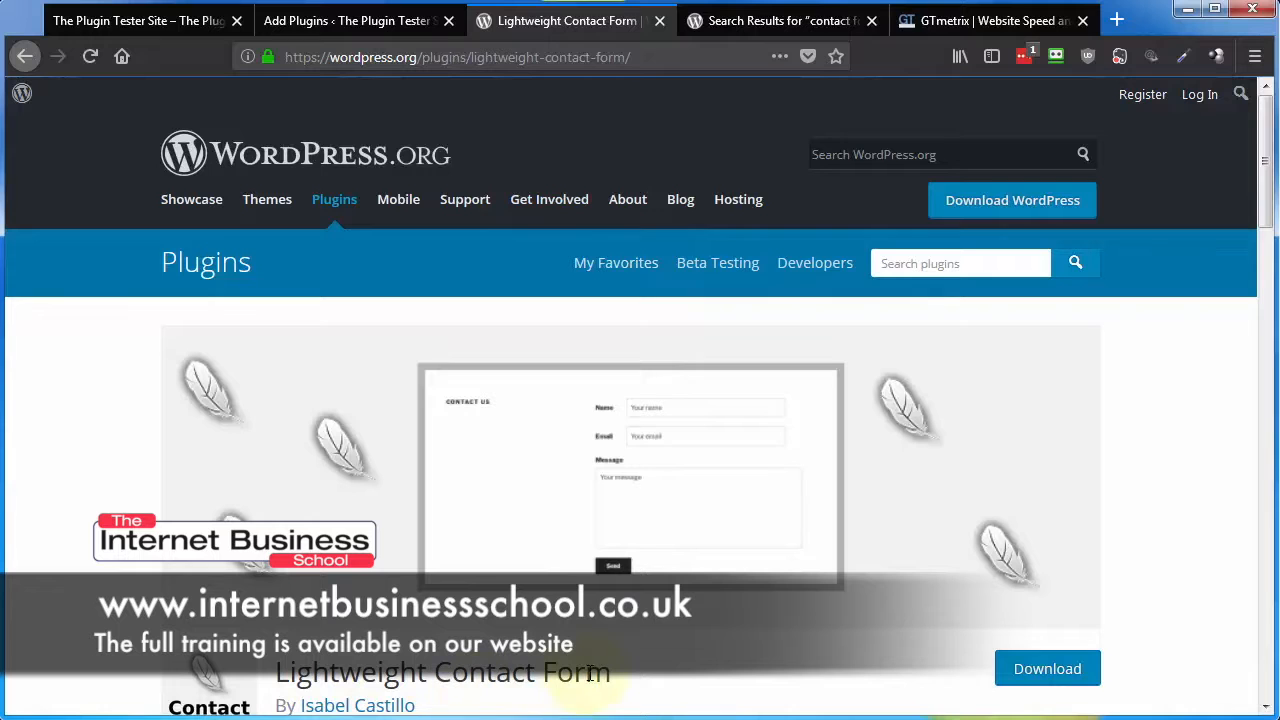
{"action": "left_click", "coordinate": [400, 22]}
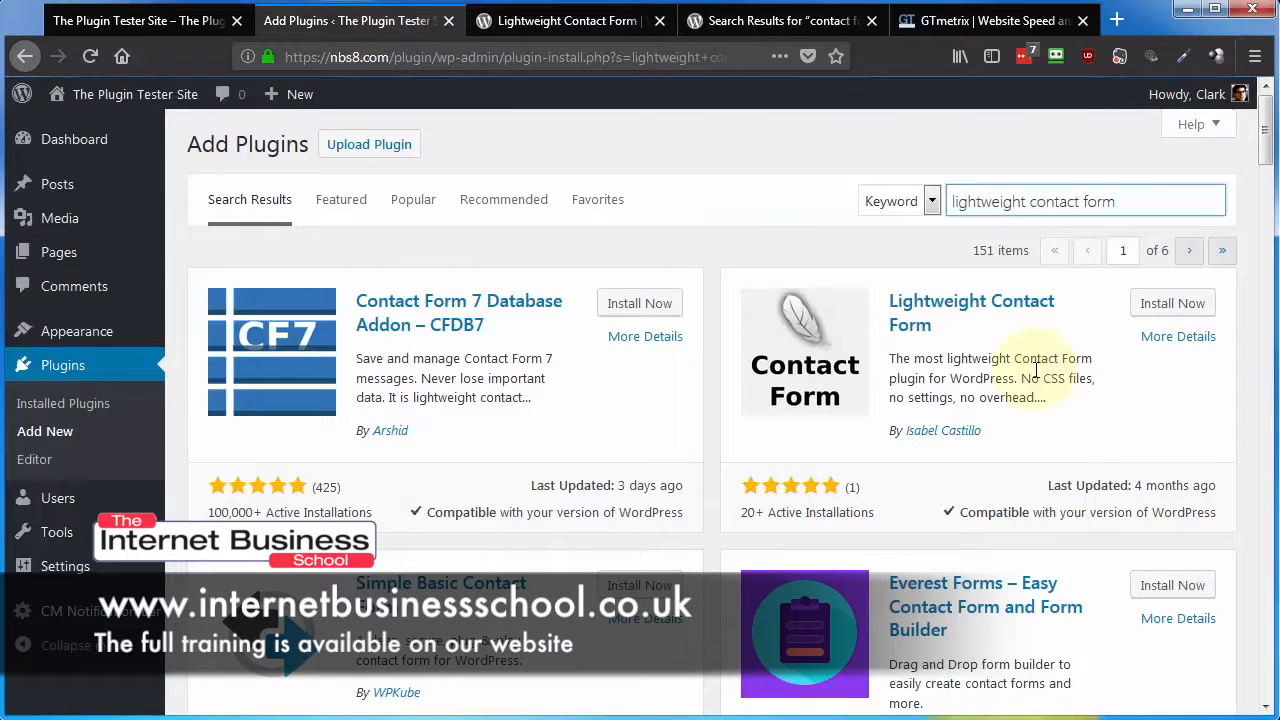
Install and activate the Lightweight Contact Form plugin, and locate it in the installed plugins list.
{"action": "left_click", "coordinate": [1185, 313]}
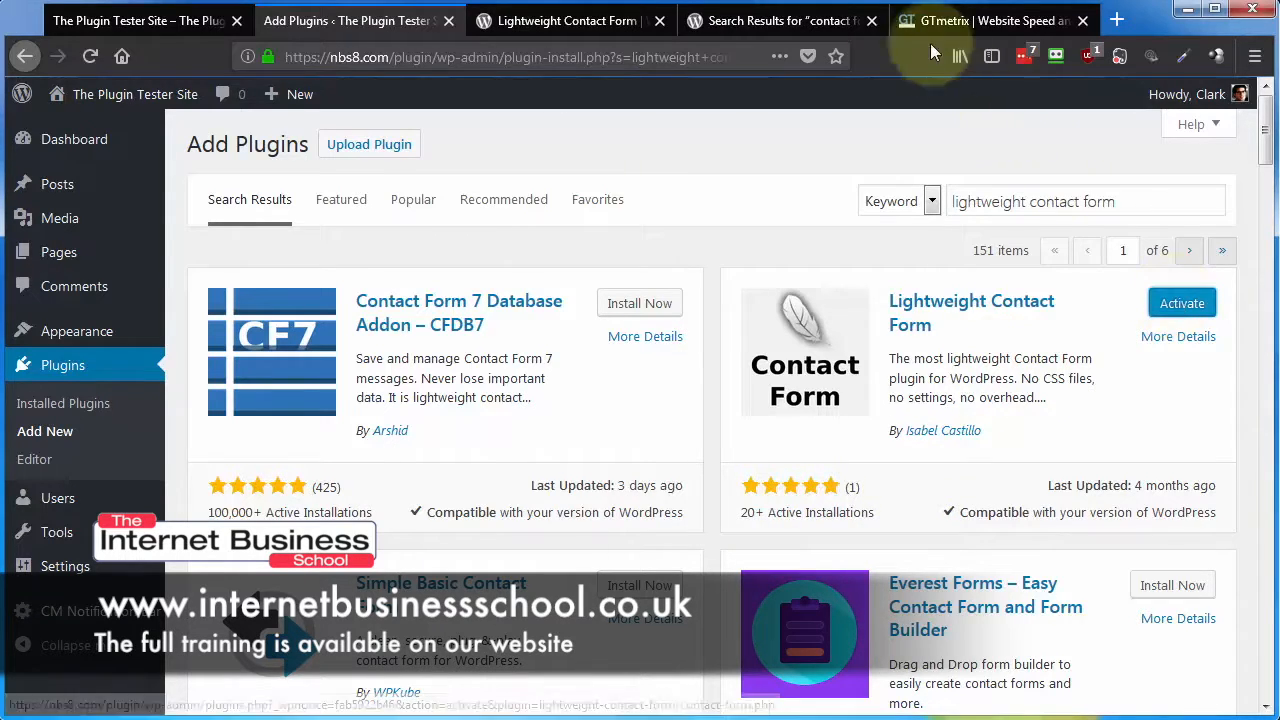
{"action": "left_click", "coordinate": [1183, 307]}
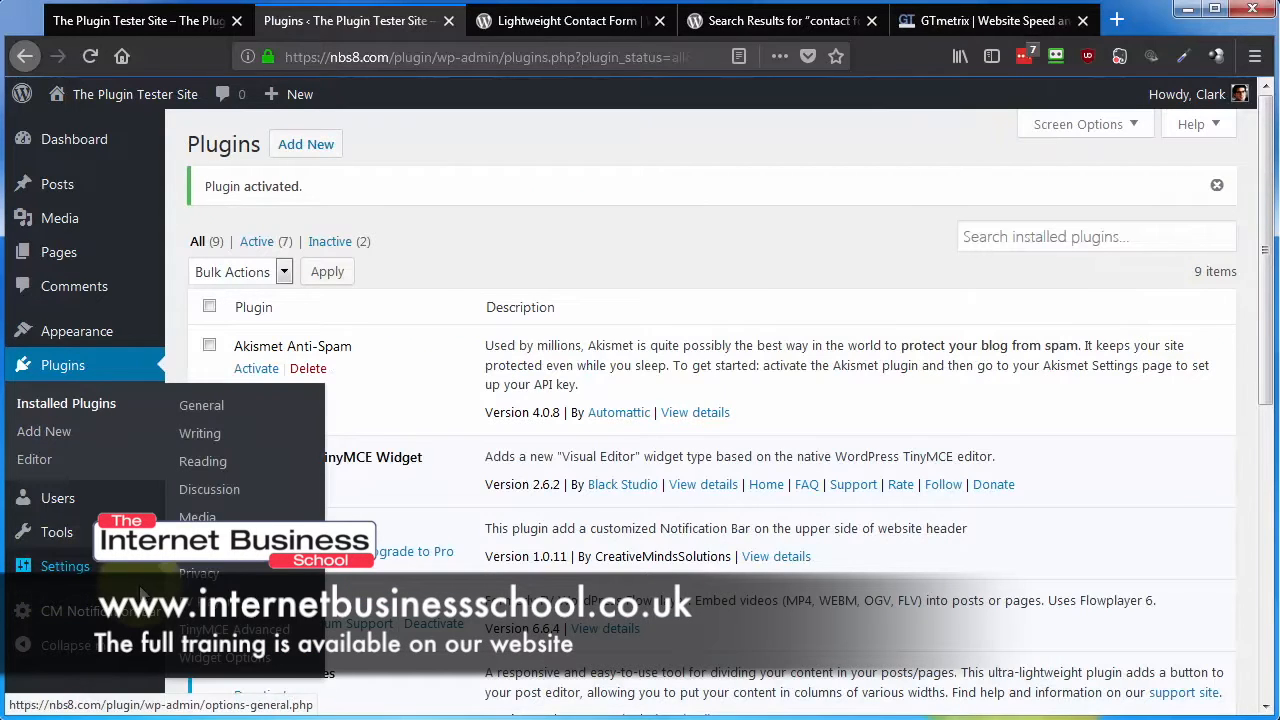
{"action": "scroll", "coordinate": [330, 445], "scroll_direction": "down", "scroll_amount": 5}
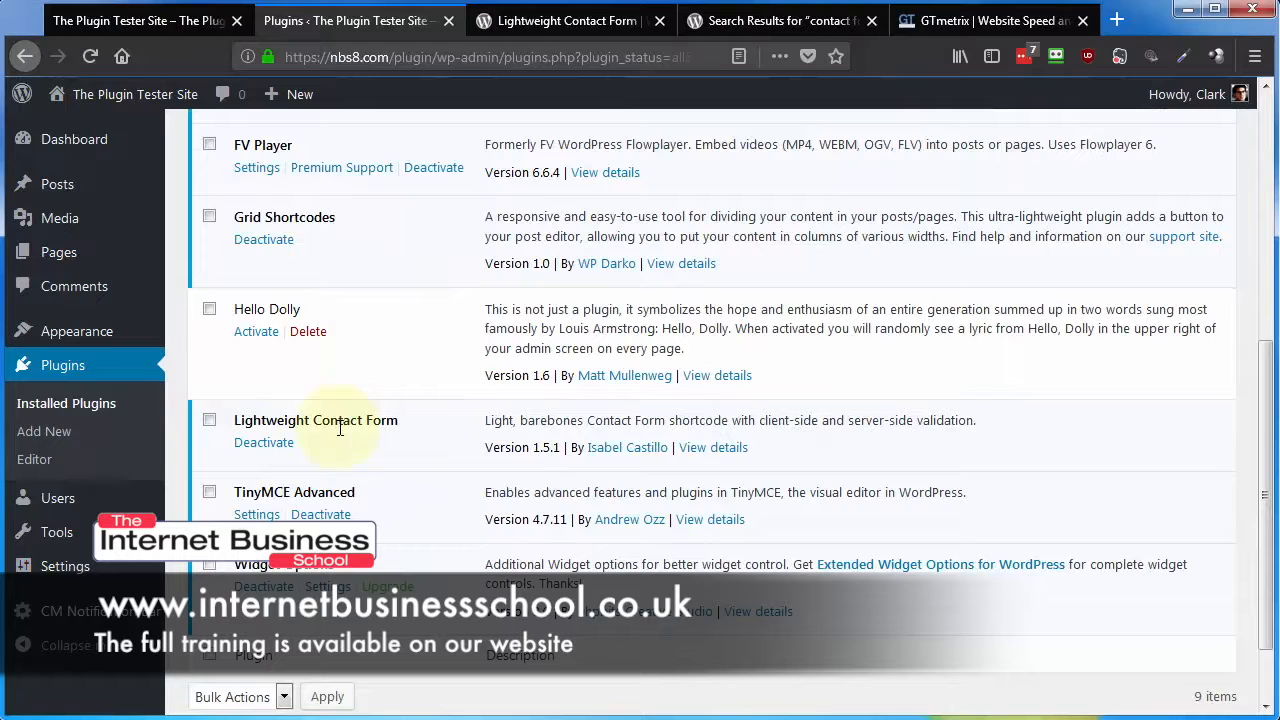
Copy the shortcode [lcf_contact_form] from the installation instructions on the plugin's WordPress.org page.
{"action": "left_click", "coordinate": [583, 22]}
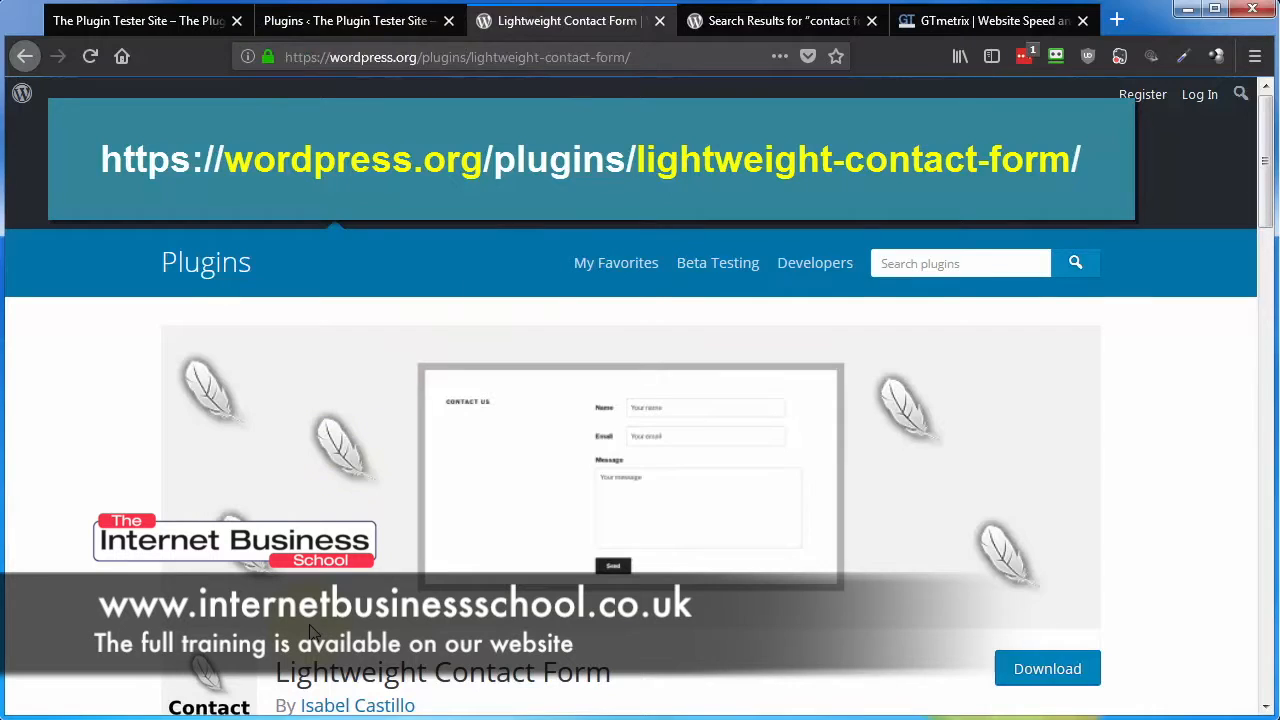
{"action": "scroll", "coordinate": [310, 630], "scroll_direction": "down", "scroll_amount": 4}
{"action": "left_click", "coordinate": [420, 456]}
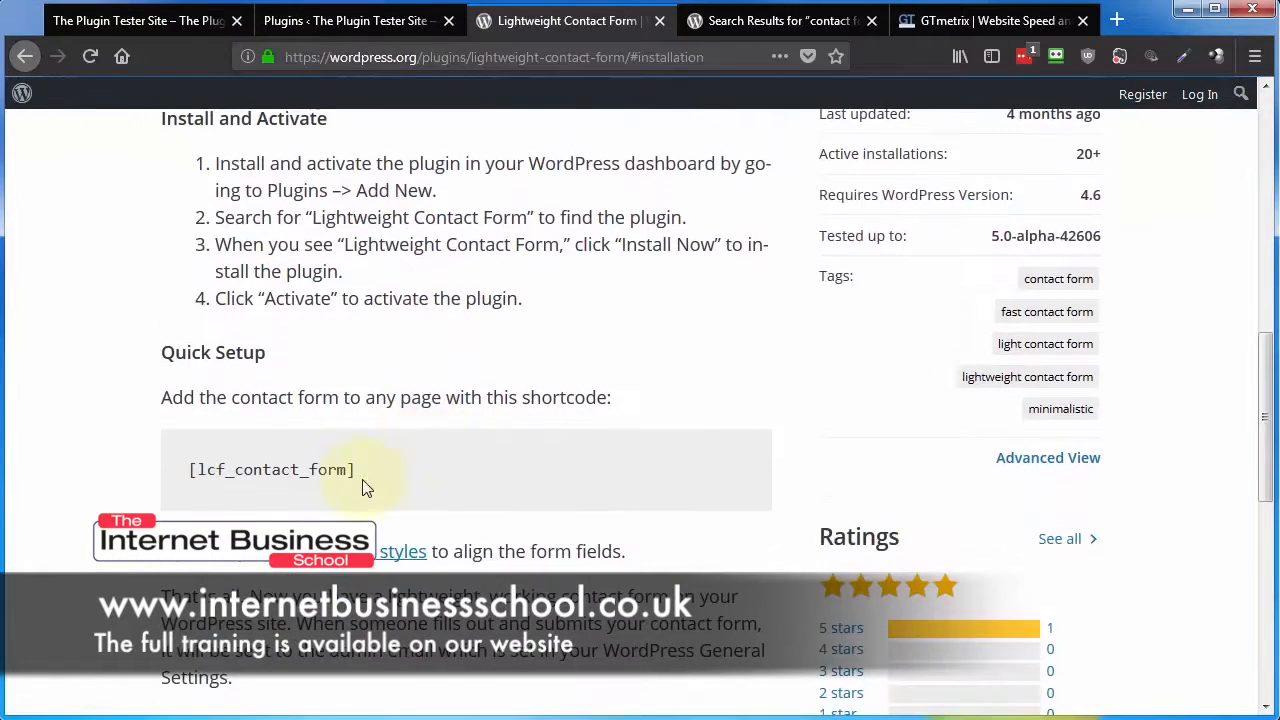
{"action": "left_click_drag", "start_coordinate": [177, 466], "coordinate": [370, 475]}
{"action": "key", "text": "ctrl+c"}
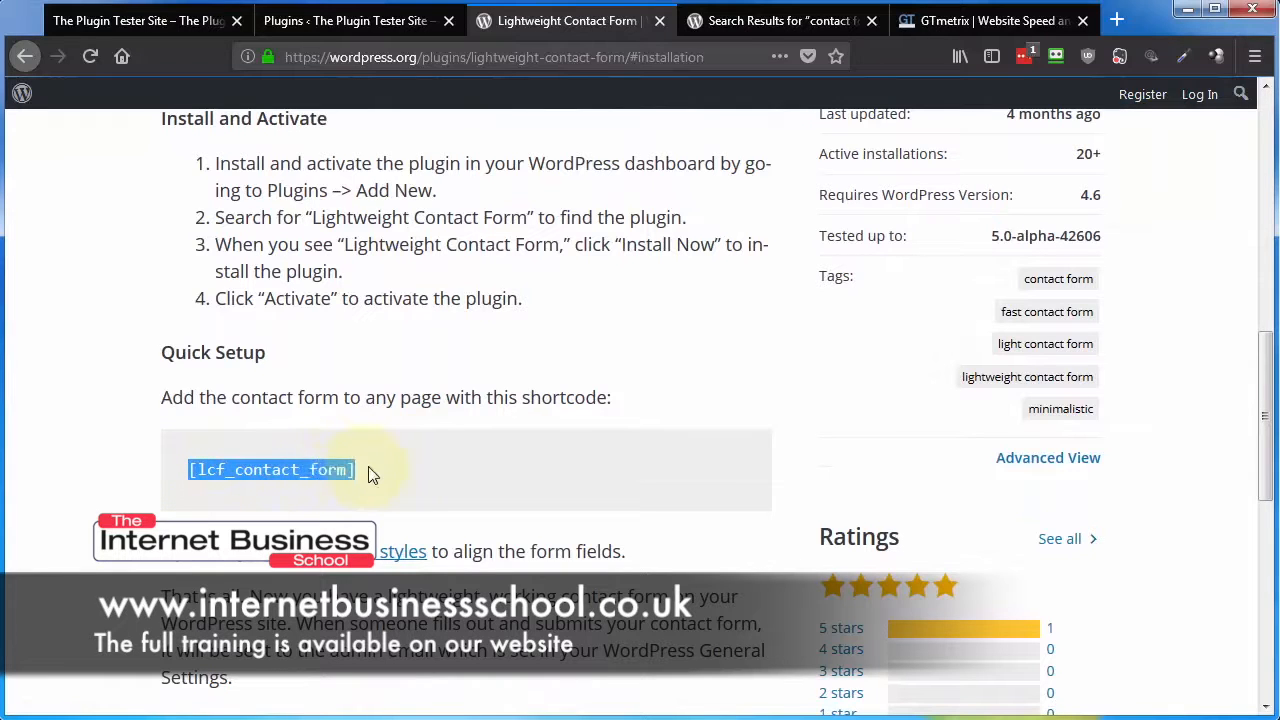
Open the site's Contact Us page for editing, paste the [lcf_contact_form] shortcode into its content and update the page.
{"action": "left_click", "coordinate": [140, 22]}
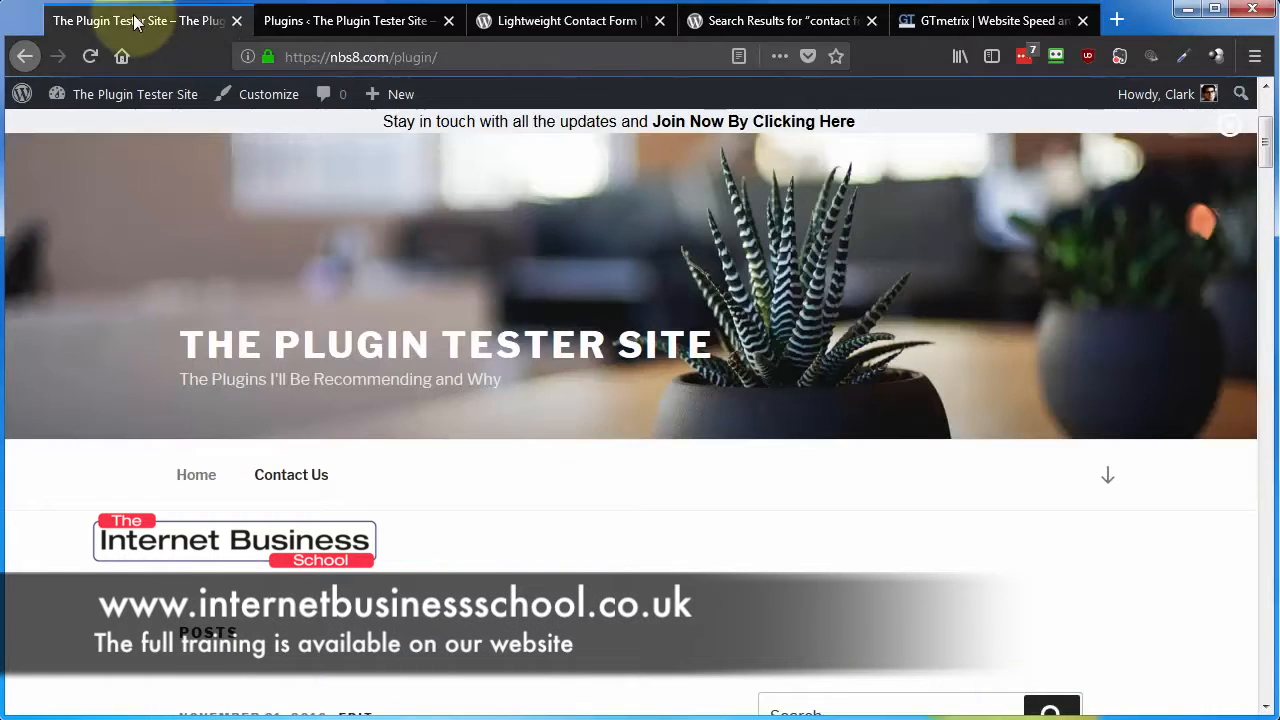
{"action": "left_click", "coordinate": [294, 479]}
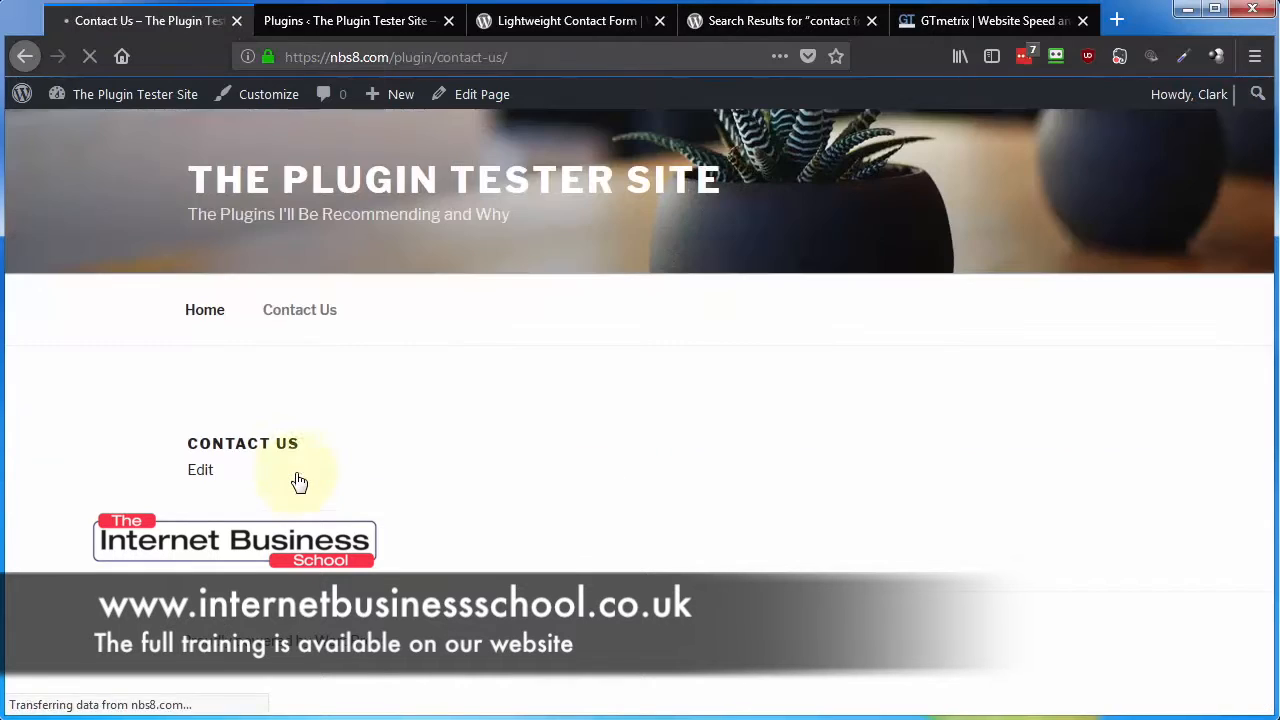
{"action": "left_click", "coordinate": [200, 472]}
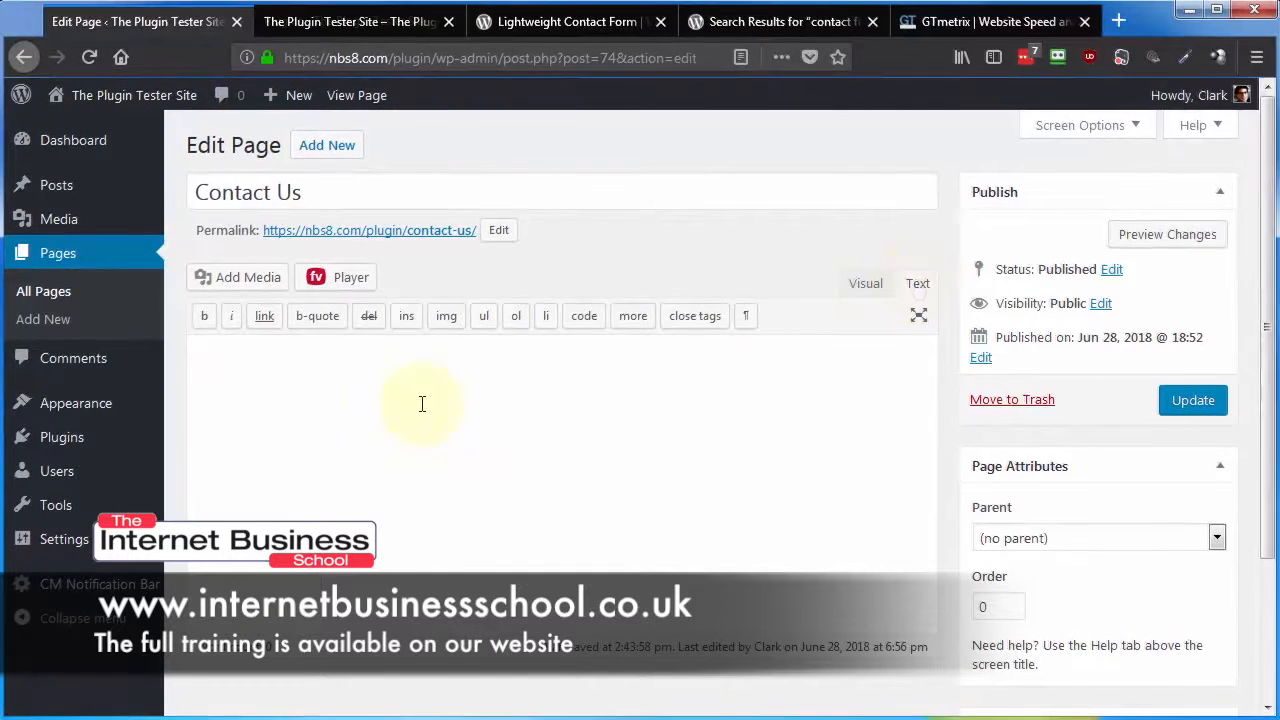
{"action": "right_click", "coordinate": [423, 403]}
{"action": "left_click", "coordinate": [475, 492]}
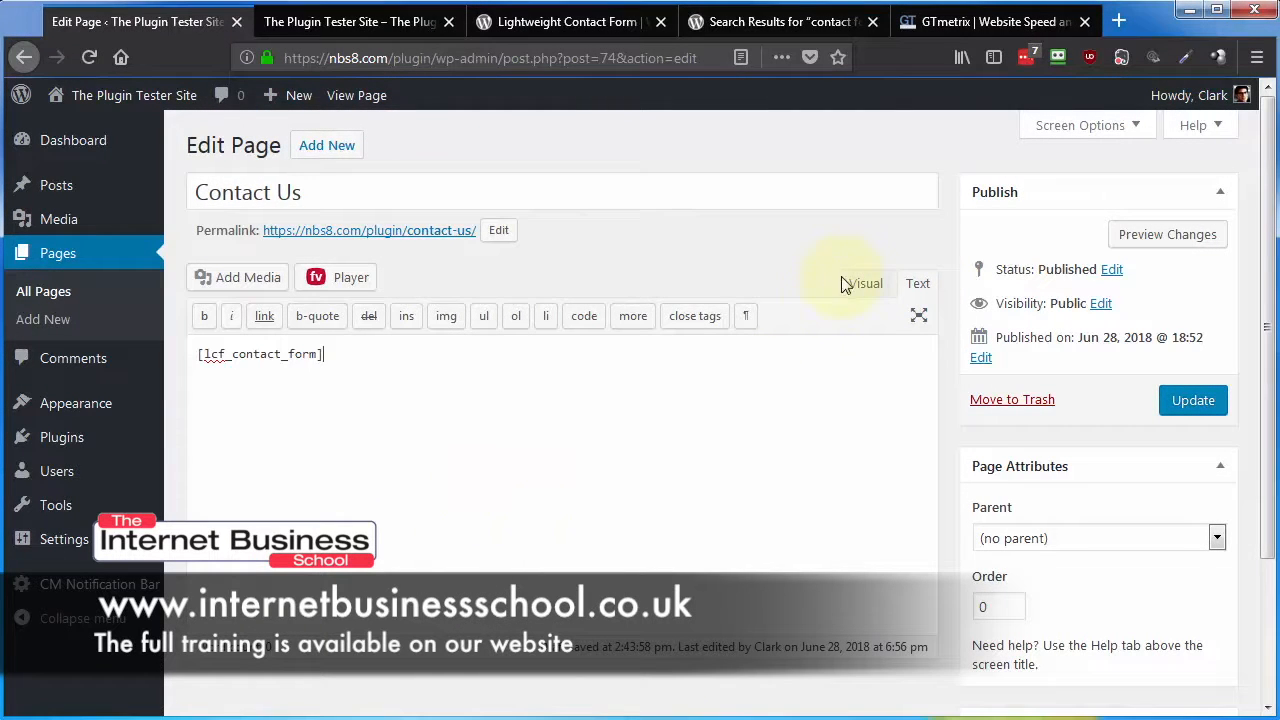
{"action": "left_click", "coordinate": [865, 287]}
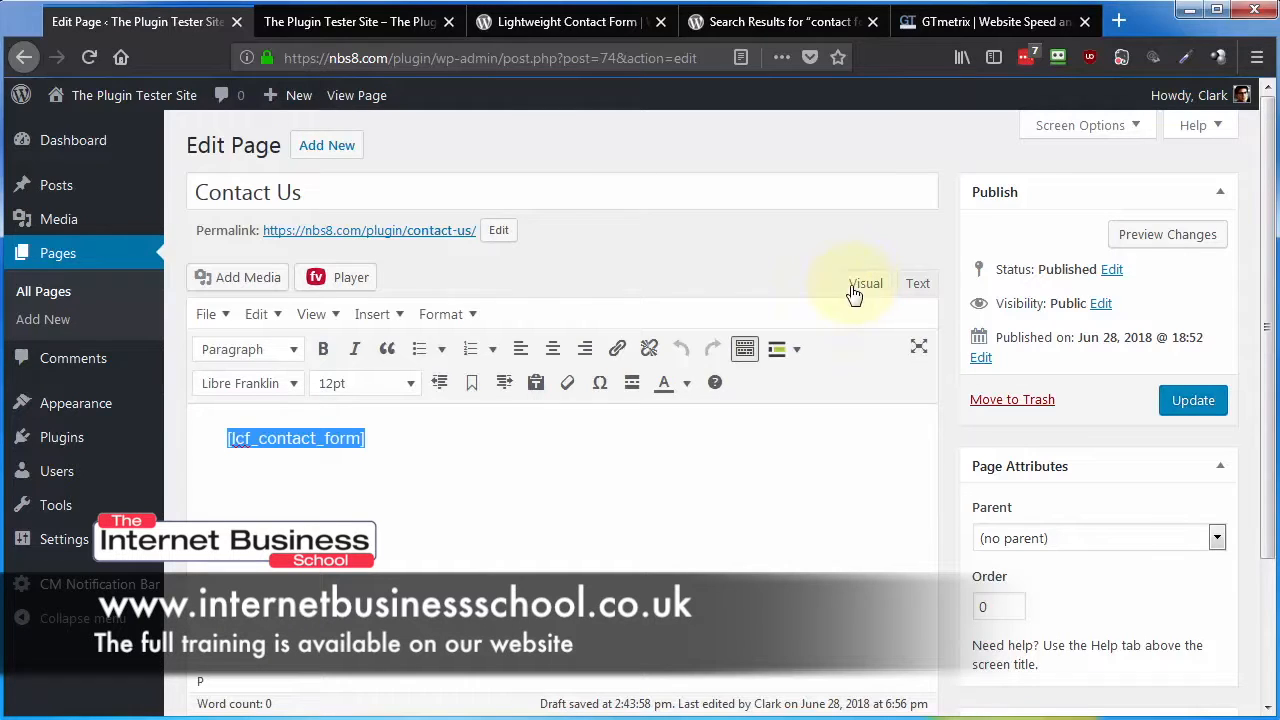
{"action": "left_click", "coordinate": [403, 450]}
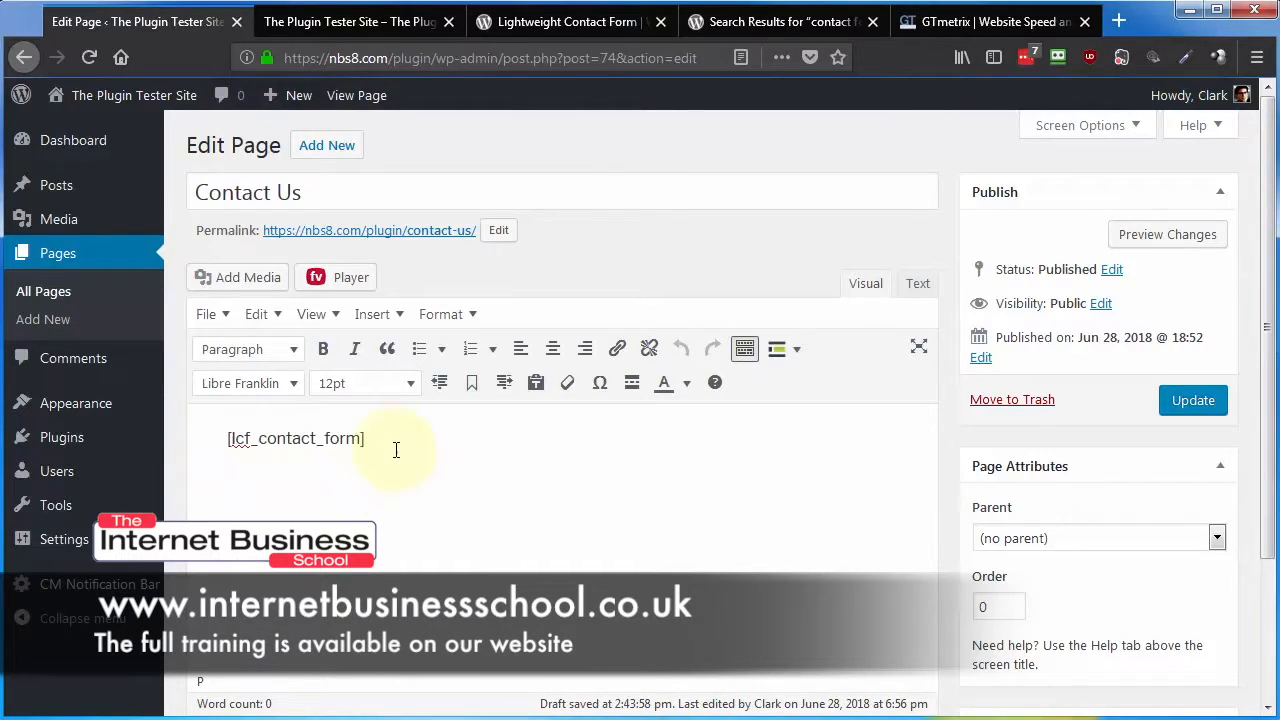
{"action": "left_click", "coordinate": [1193, 400]}
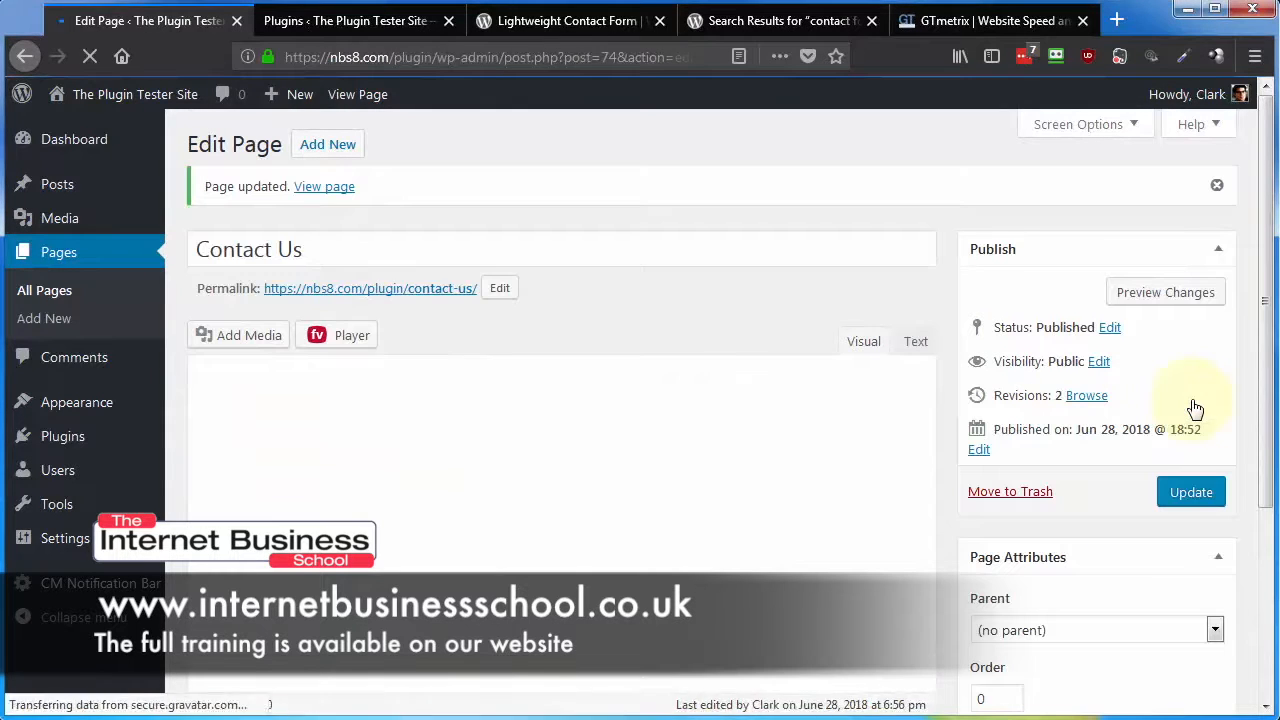
View the published Contact Us page and look over the contact form's fields.
{"action": "left_click", "coordinate": [384, 292]}
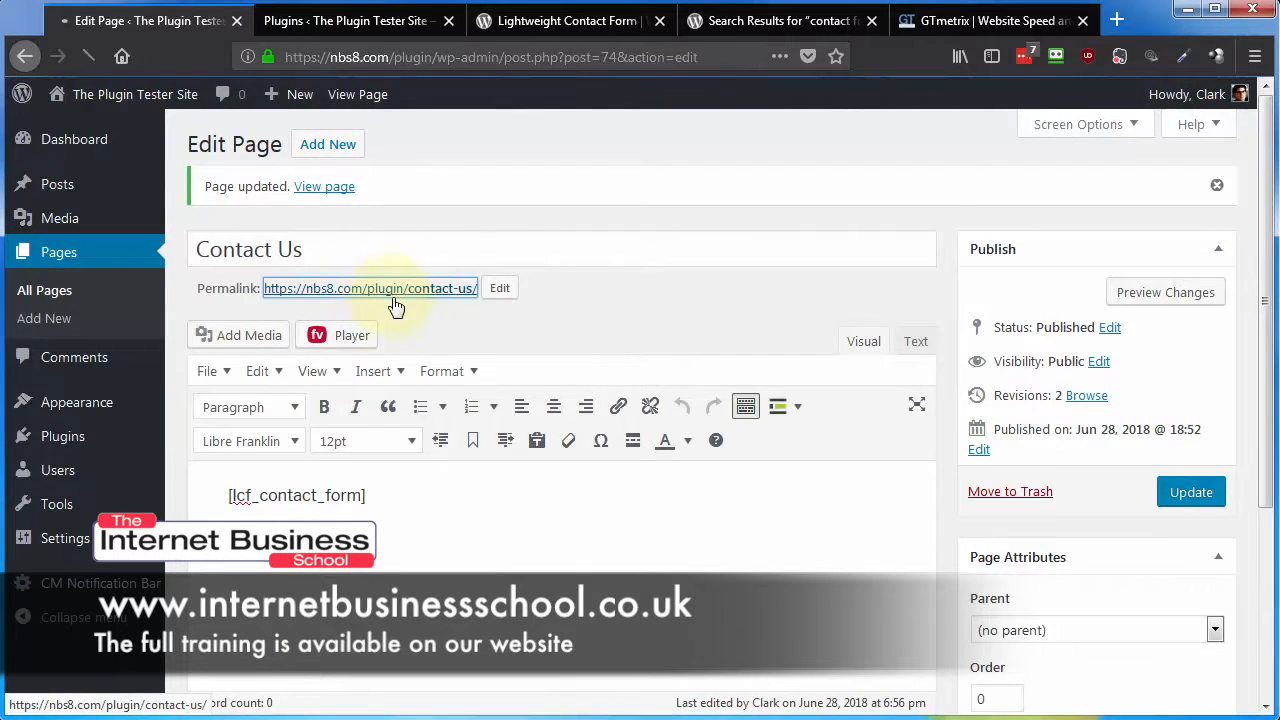
{"action": "scroll", "coordinate": [480, 414], "scroll_direction": "down", "scroll_amount": 5}
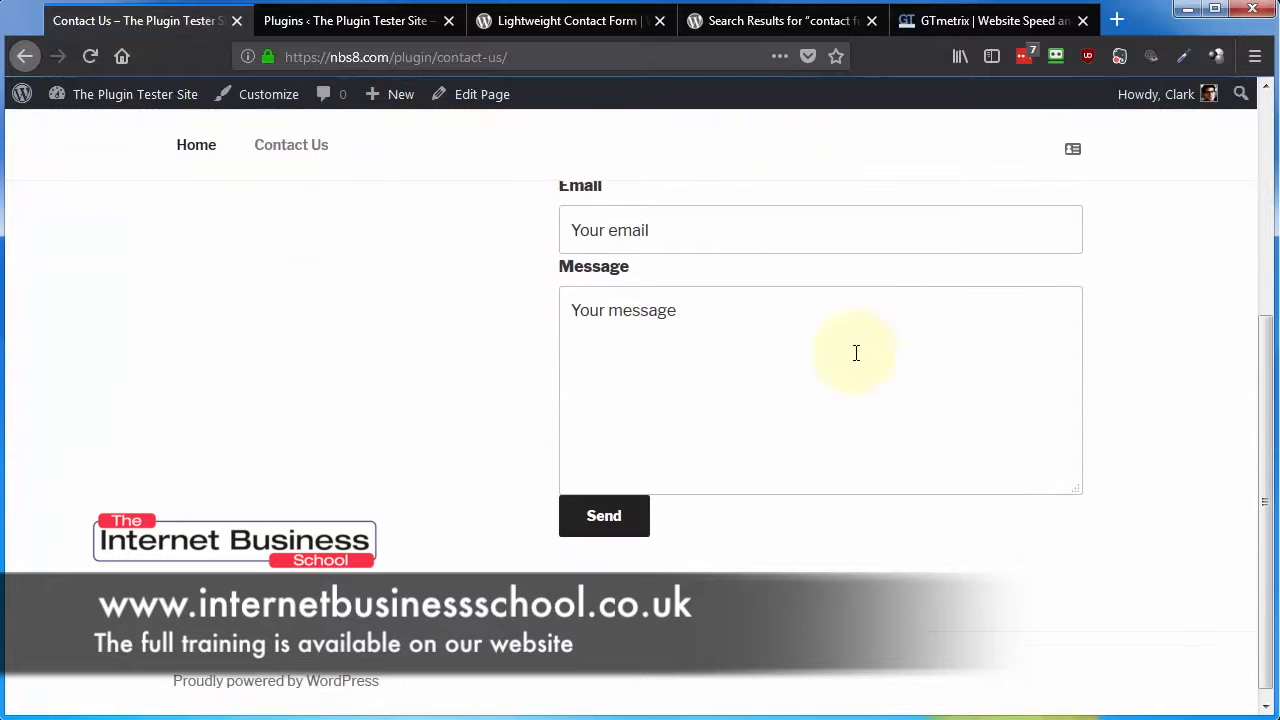
{"action": "scroll", "coordinate": [756, 598], "scroll_direction": "up", "scroll_amount": 4}
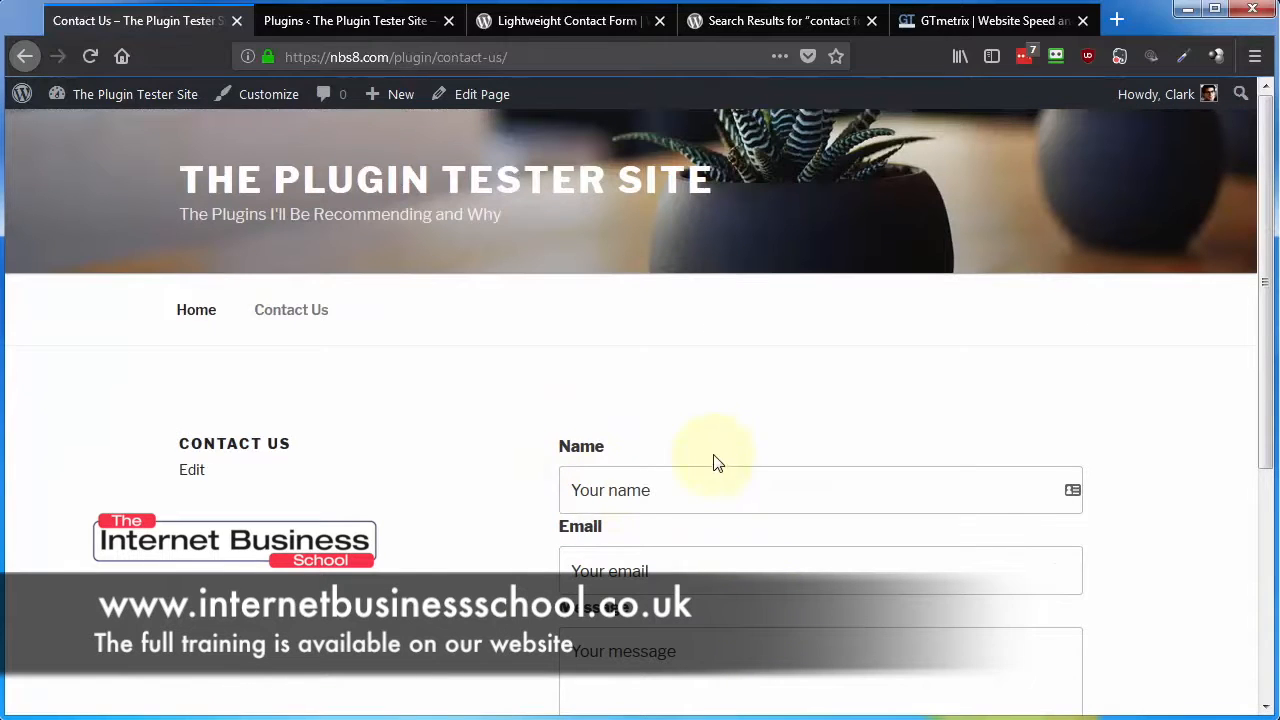
Read the plugin developer's documentation on customizing the form and the comment about where contact messages are sent.
{"action": "left_click", "coordinate": [556, 19]}
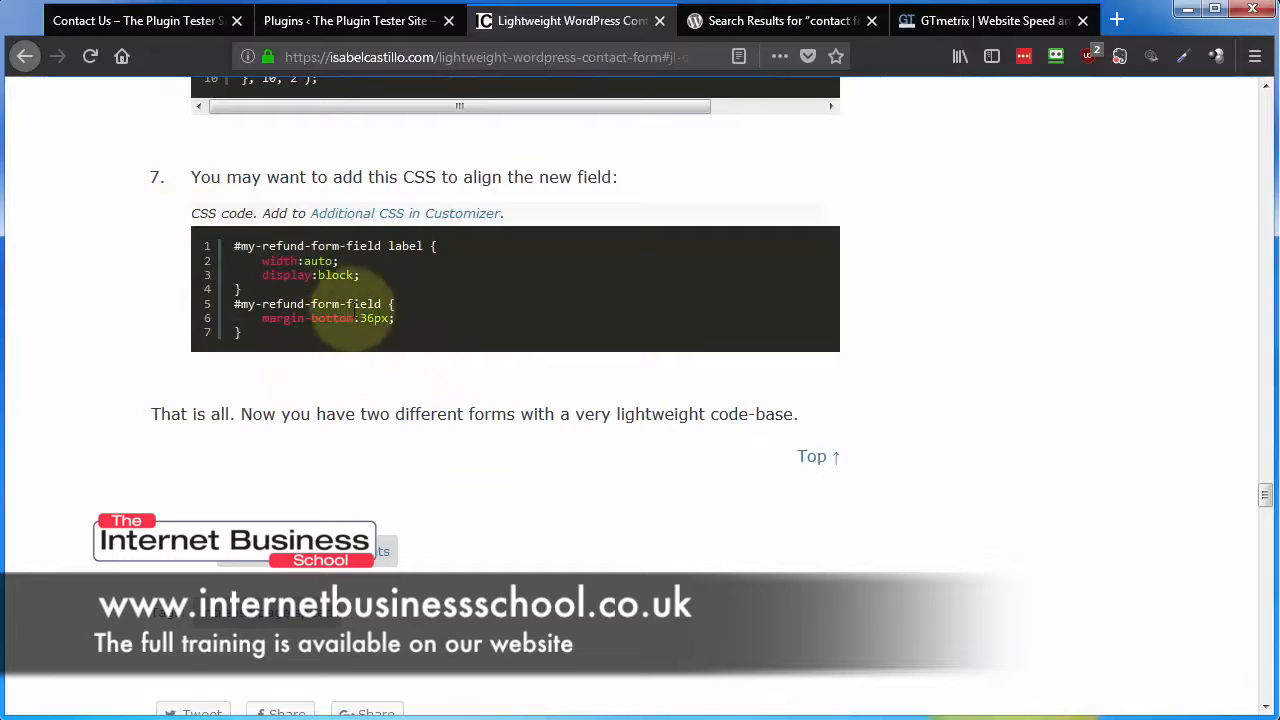
{"action": "scroll", "coordinate": [617, 557], "scroll_direction": "up", "scroll_amount": 12}
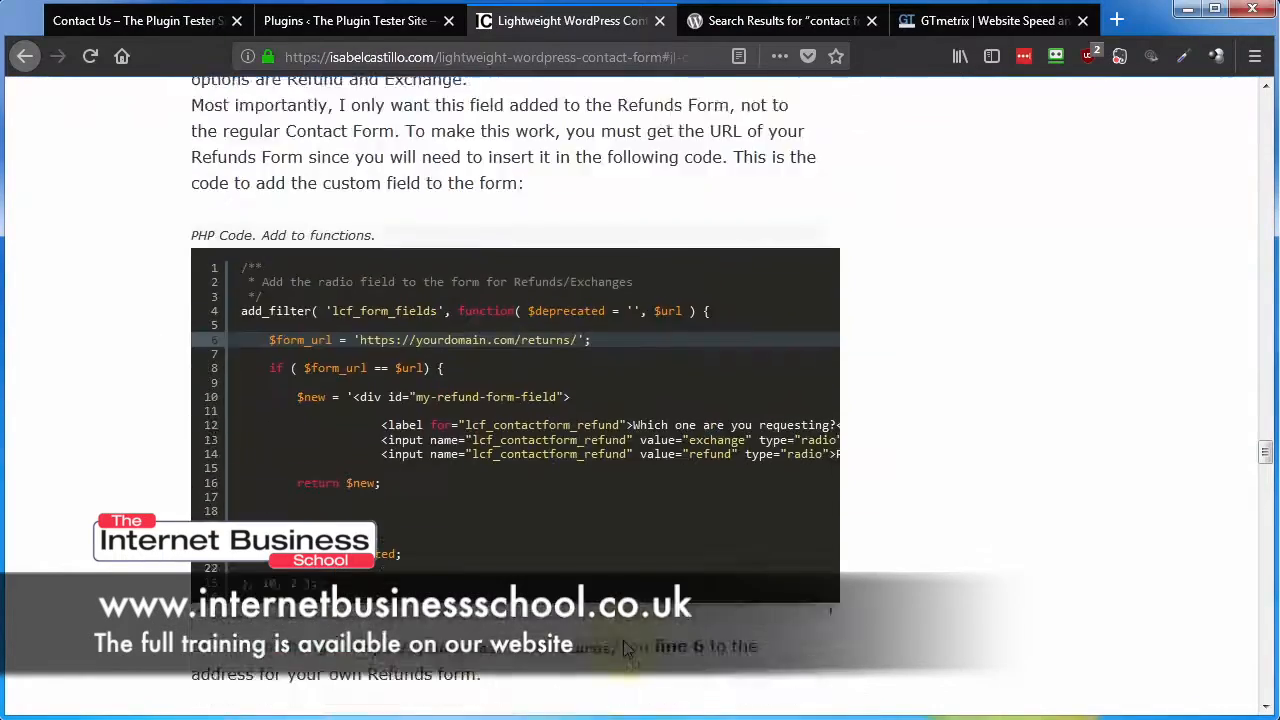
{"action": "scroll", "coordinate": [585, 550], "scroll_direction": "up", "scroll_amount": 6}
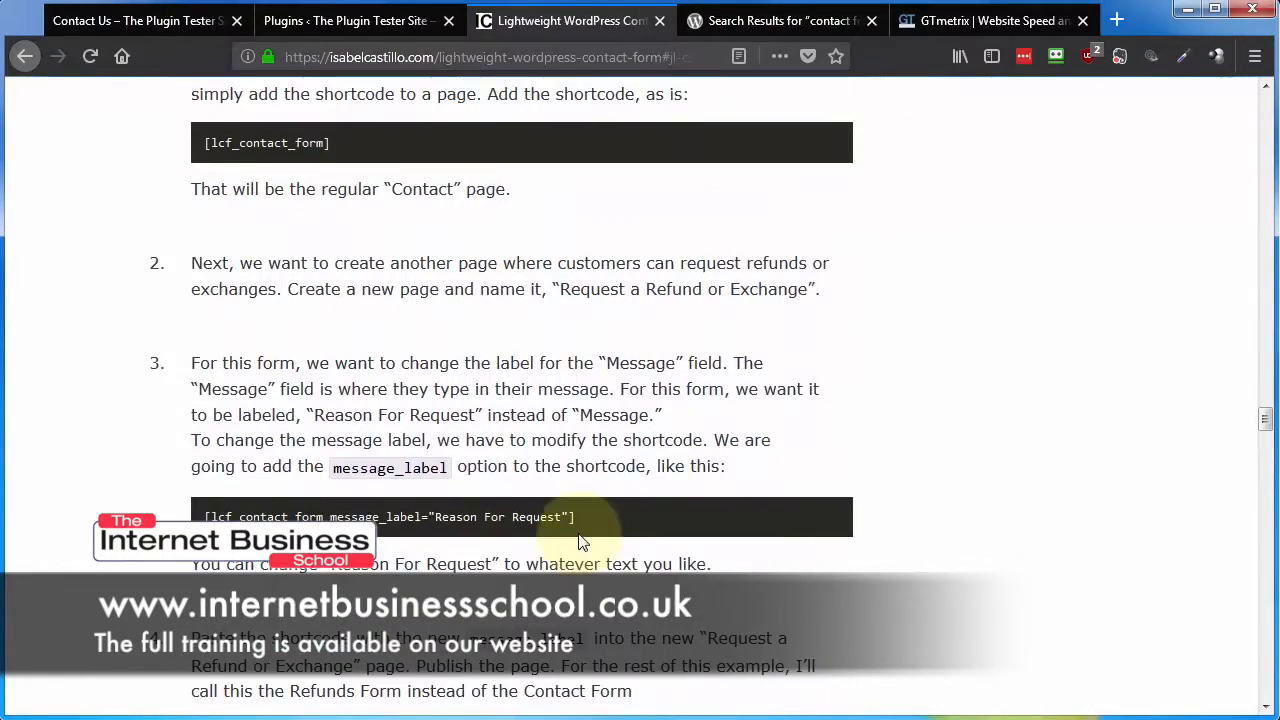
{"action": "scroll", "coordinate": [580, 541], "scroll_direction": "down", "scroll_amount": 20}
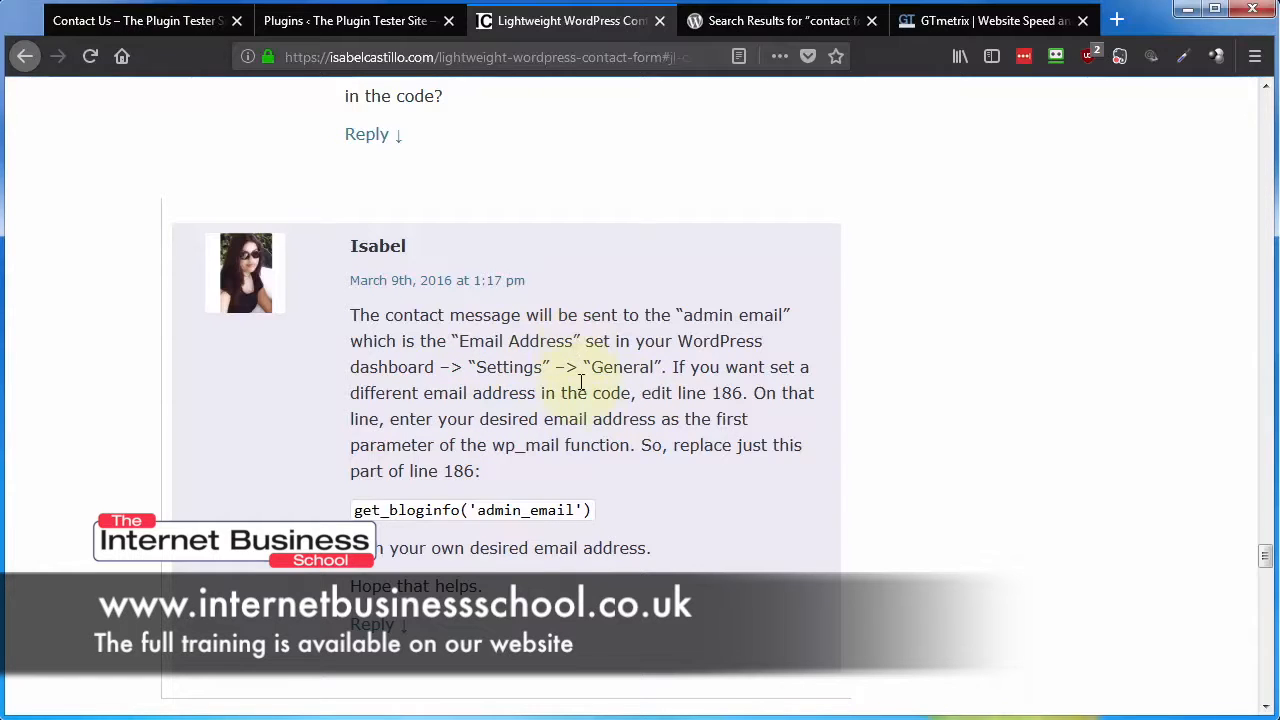
Open the site's General Settings and compare the Email Address field with the developer's comment about the message recipient.
{"action": "left_click", "coordinate": [135, 20]}
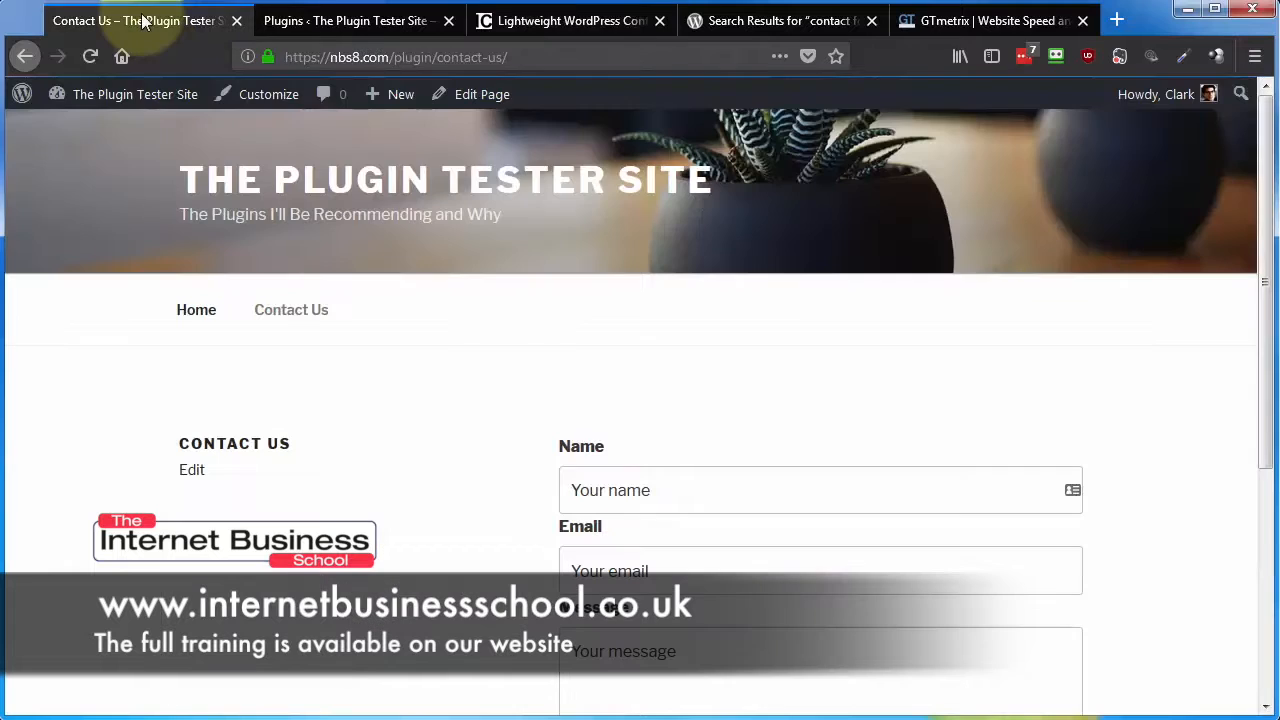
{"action": "mouse_move", "coordinate": [100, 94]}
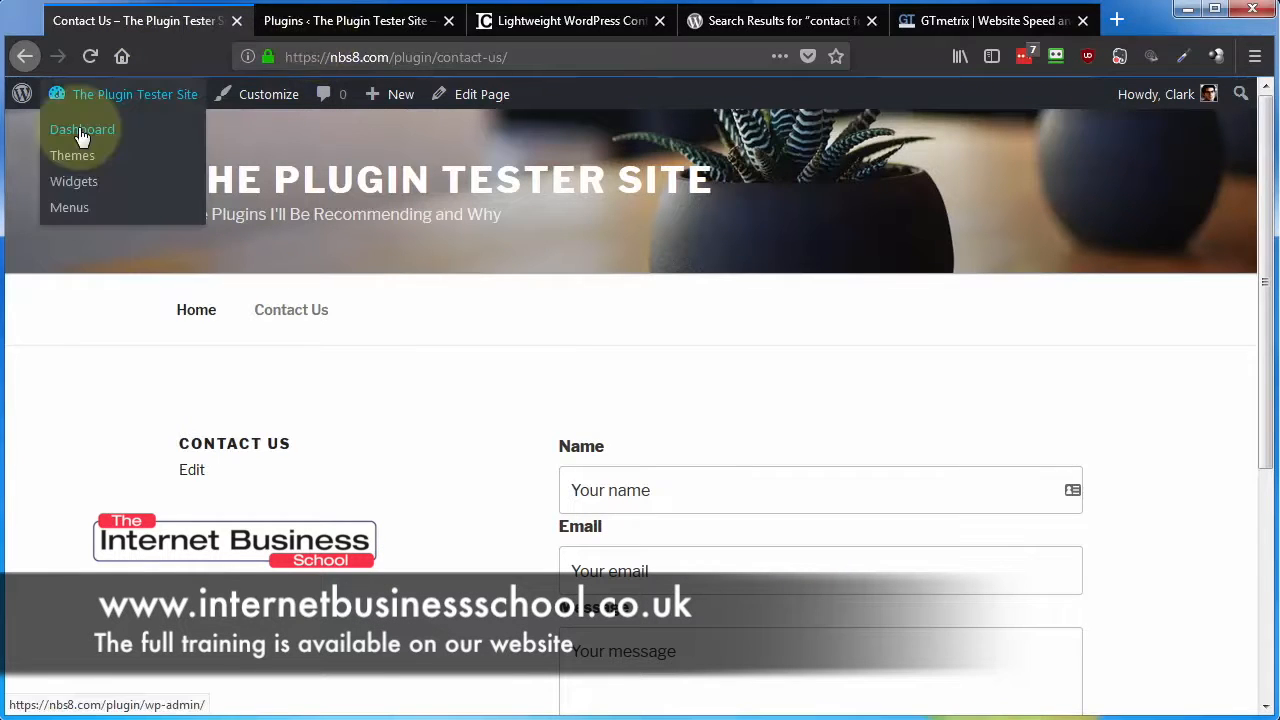
{"action": "left_click", "coordinate": [82, 135]}
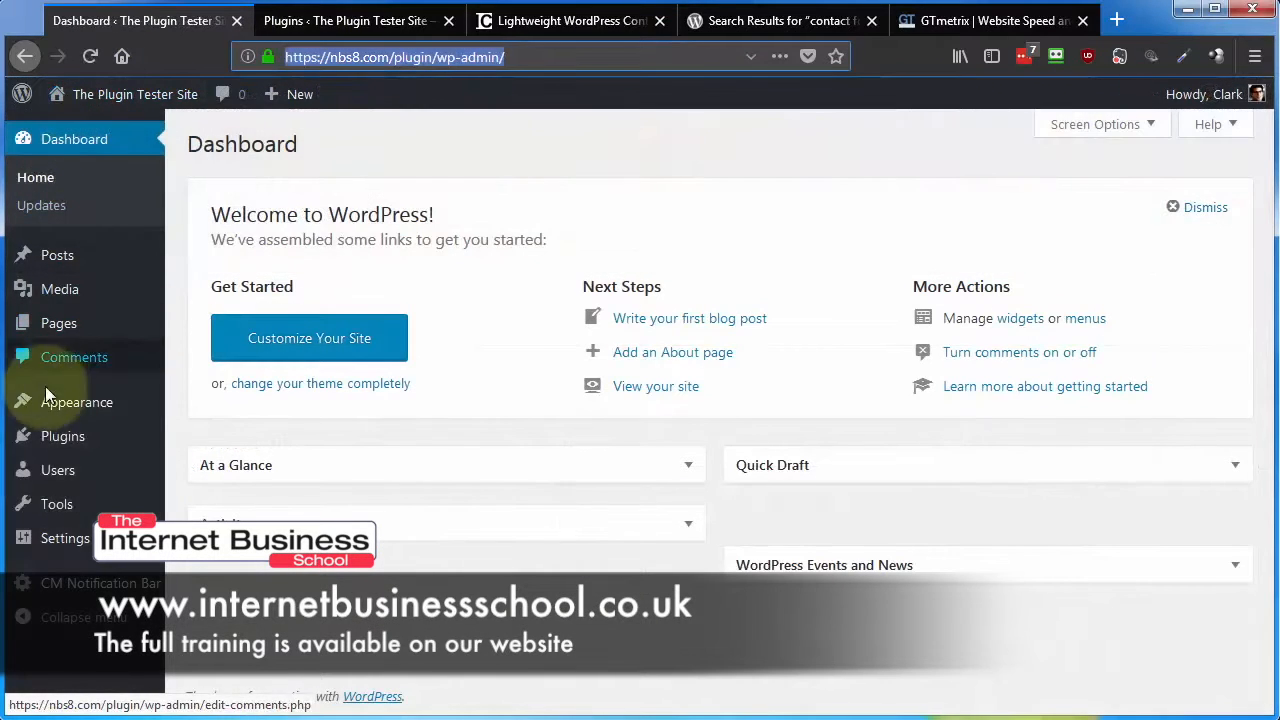
{"action": "mouse_move", "coordinate": [50, 545]}
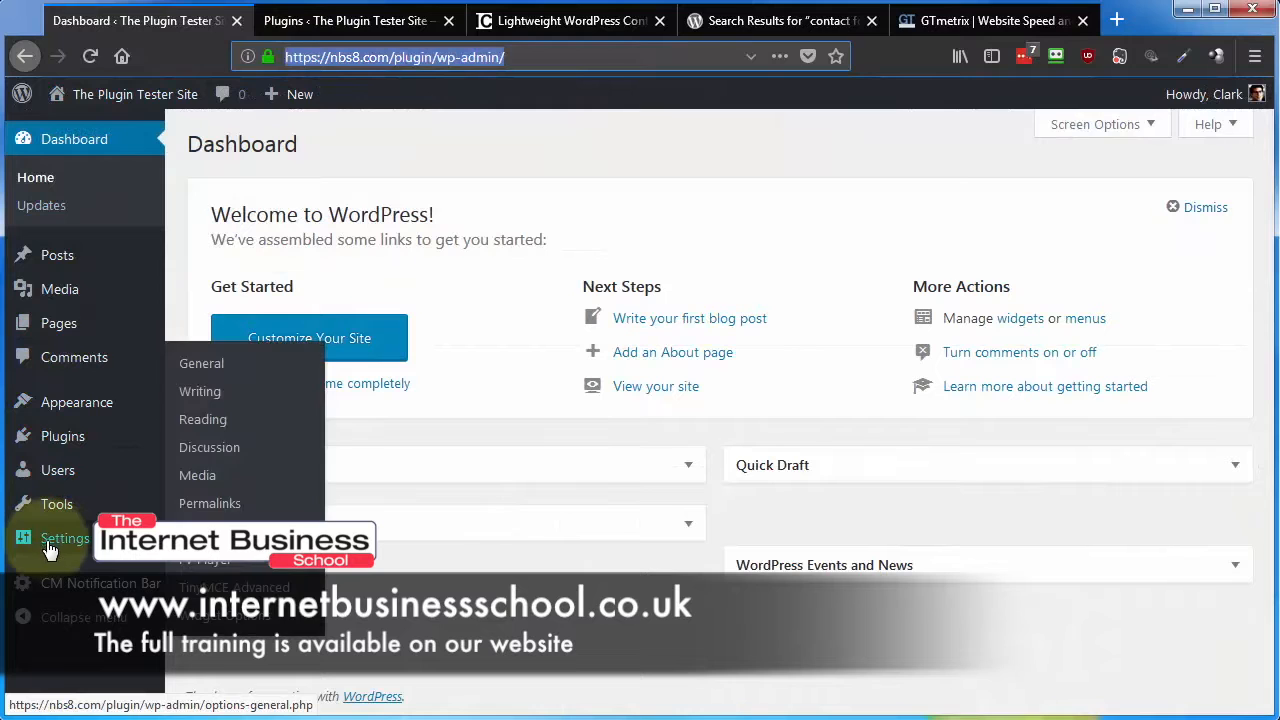
{"action": "left_click", "coordinate": [196, 364]}
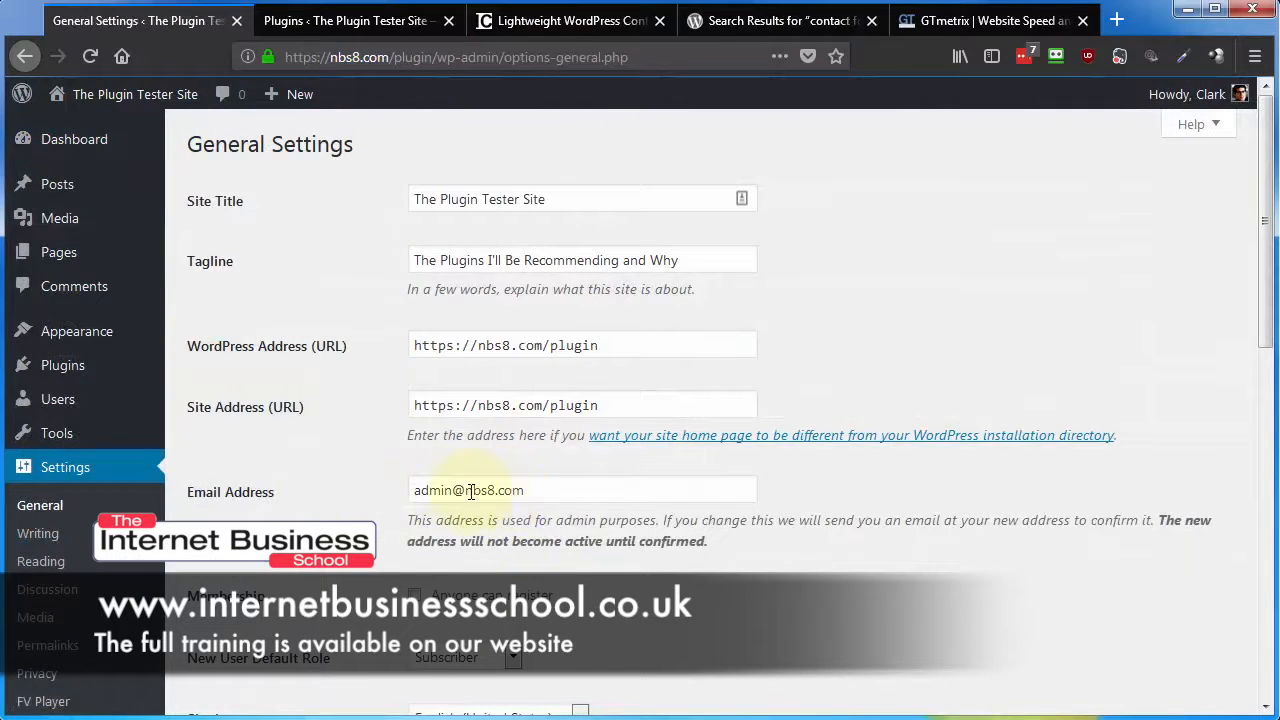
{"action": "left_click", "coordinate": [565, 20]}
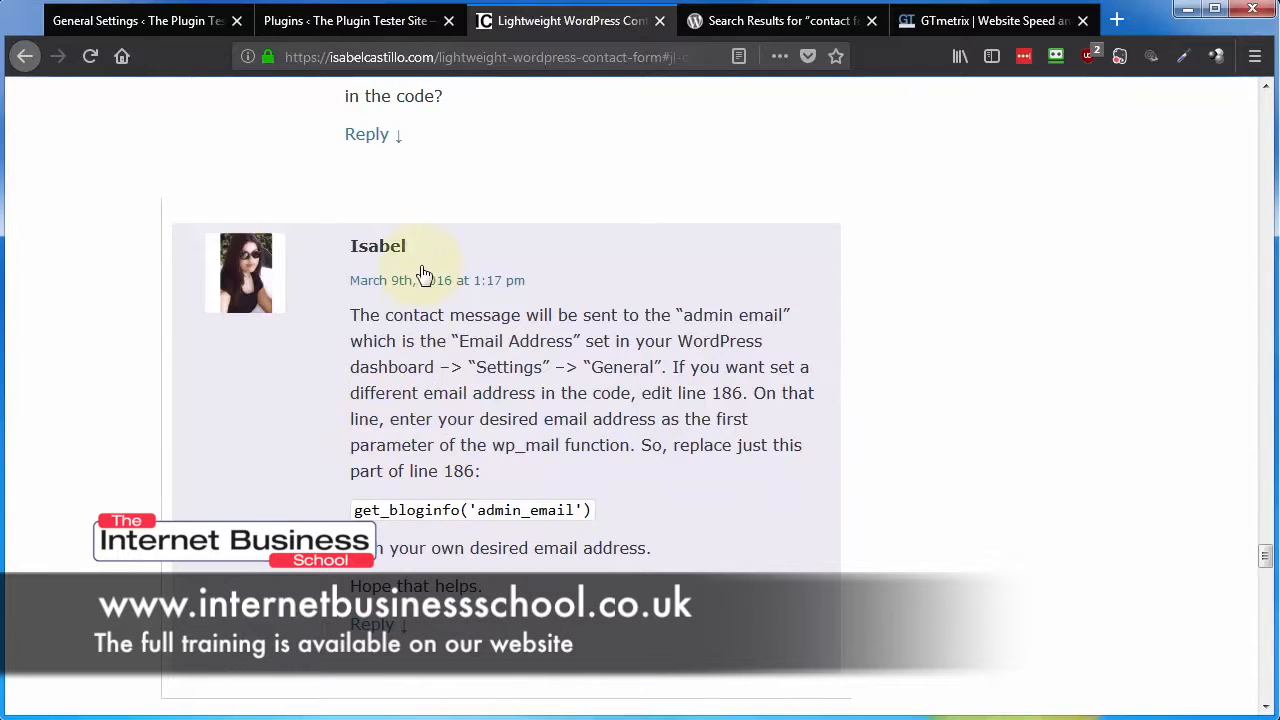
{"action": "left_click", "coordinate": [210, 14]}
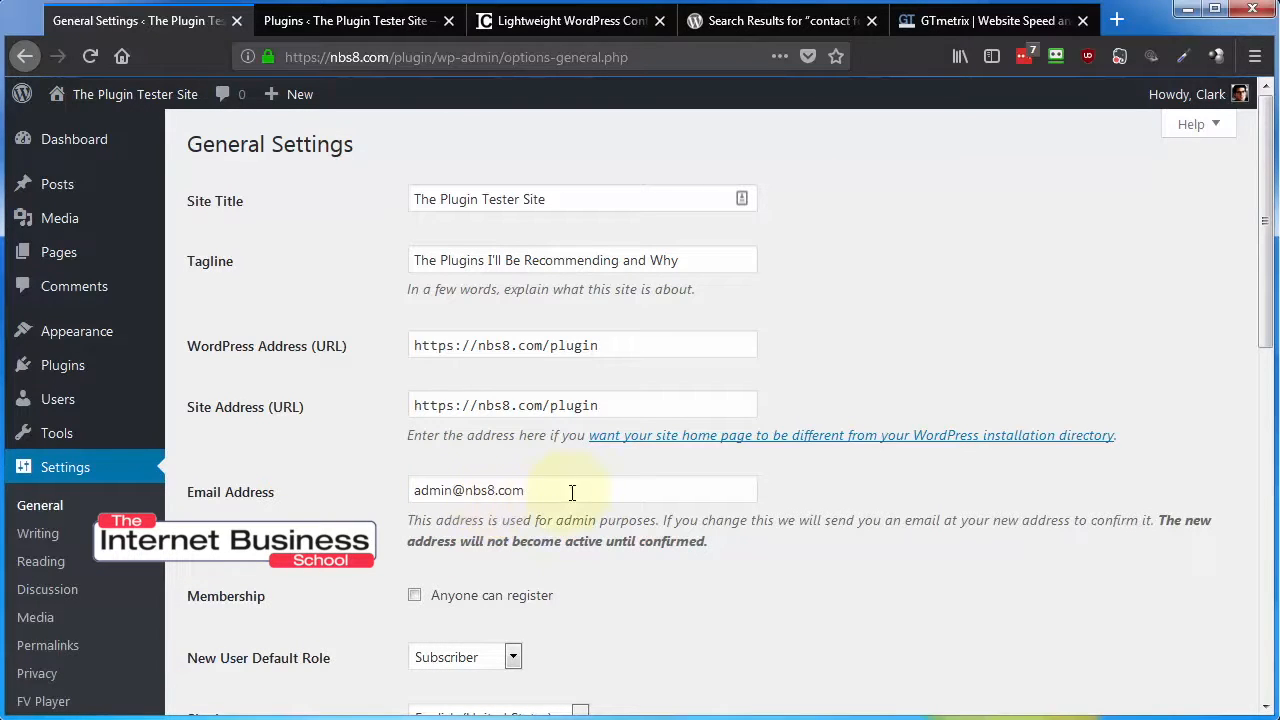
Read further comments on the developer's page about changing the form's From address and adding a Bcc recipient.
{"action": "left_click", "coordinate": [545, 20]}
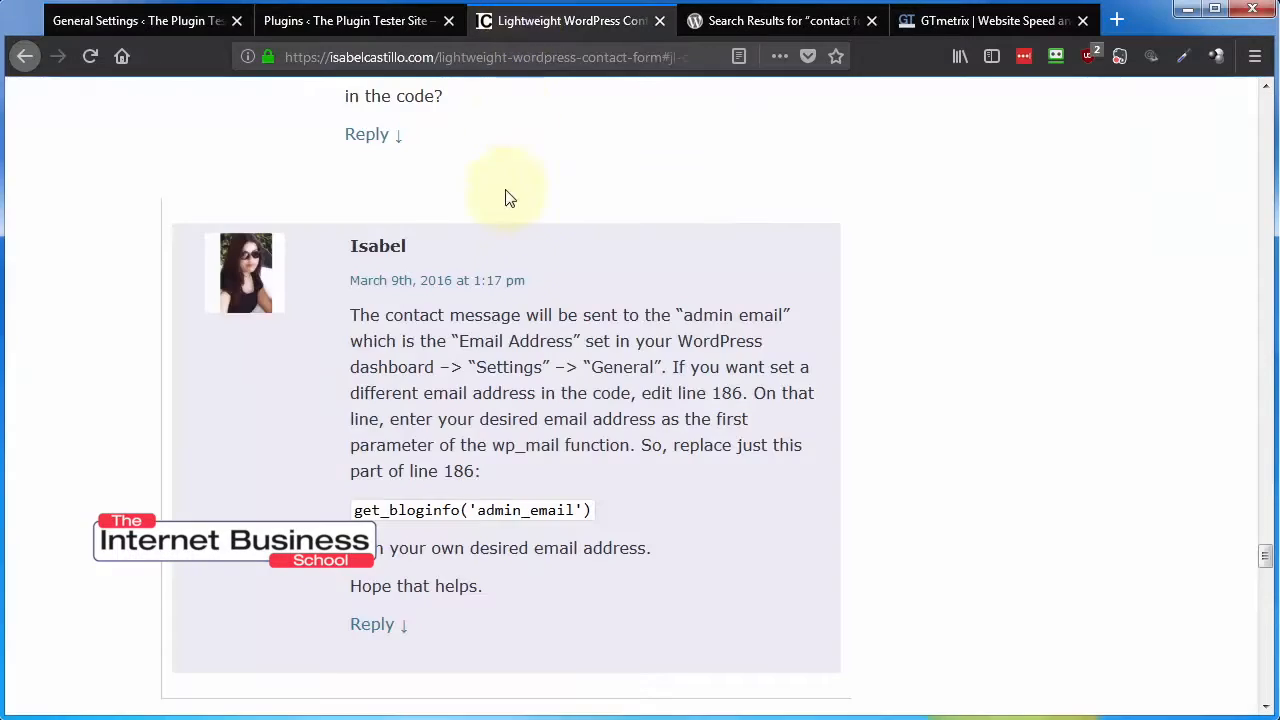
{"action": "scroll", "coordinate": [764, 425], "scroll_direction": "down", "scroll_amount": 3}
{"action": "scroll", "coordinate": [764, 436], "scroll_direction": "down", "scroll_amount": 7}
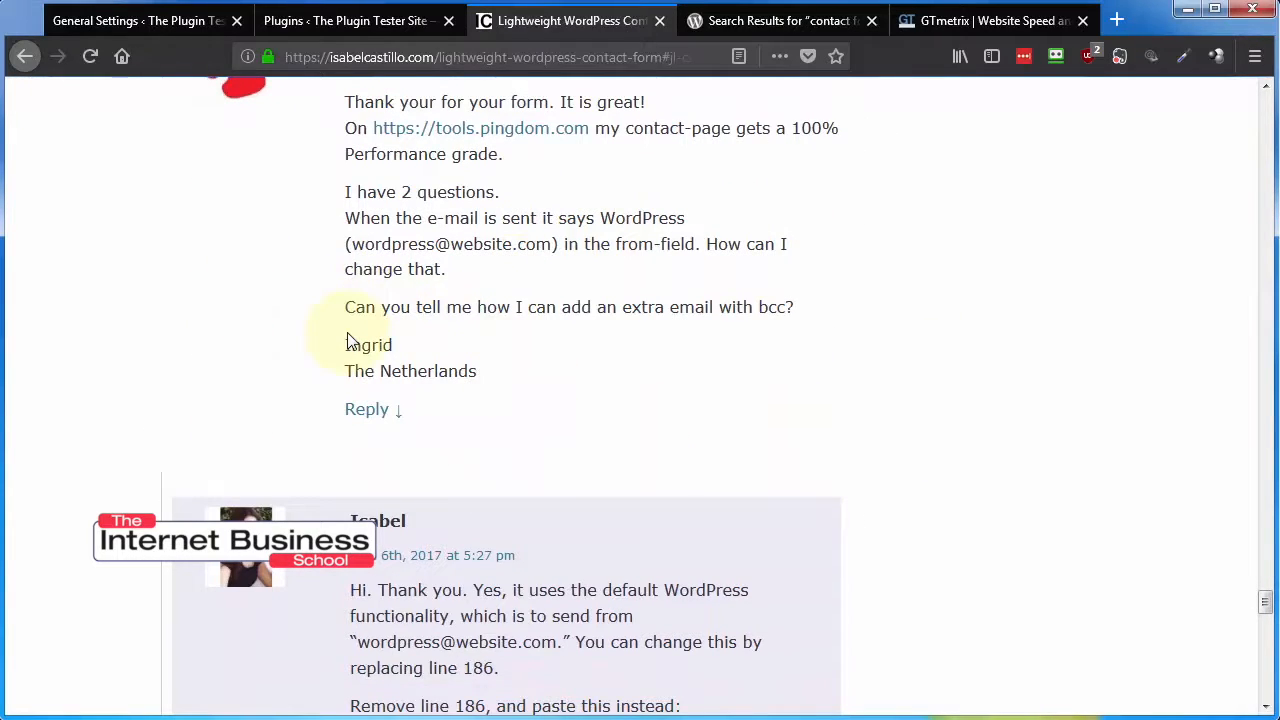
{"action": "scroll", "coordinate": [618, 345], "scroll_direction": "down", "scroll_amount": 12}
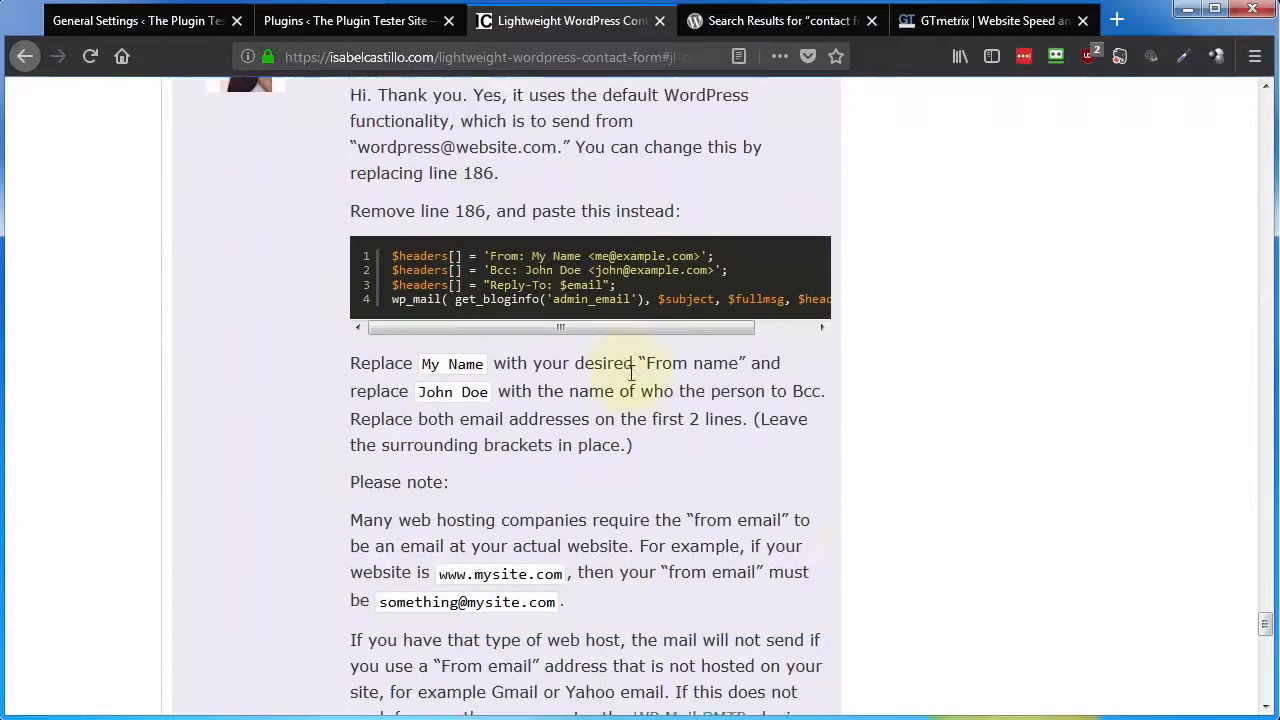